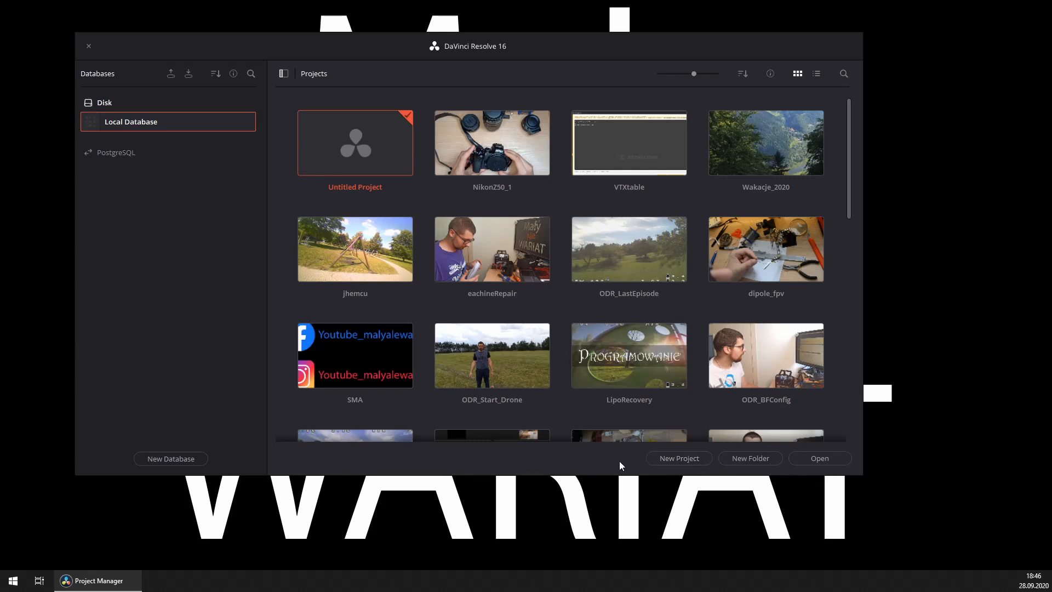
Create a new project named NikonZ50_2.
{"action": "left_click", "coordinate": [679, 458]}
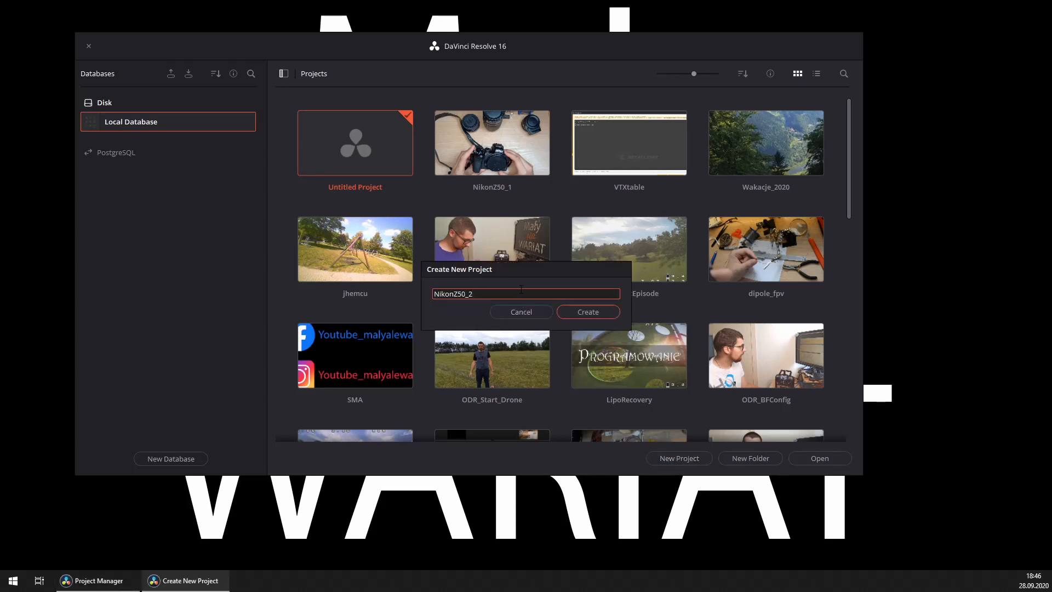
{"action": "left_click", "coordinate": [585, 311]}
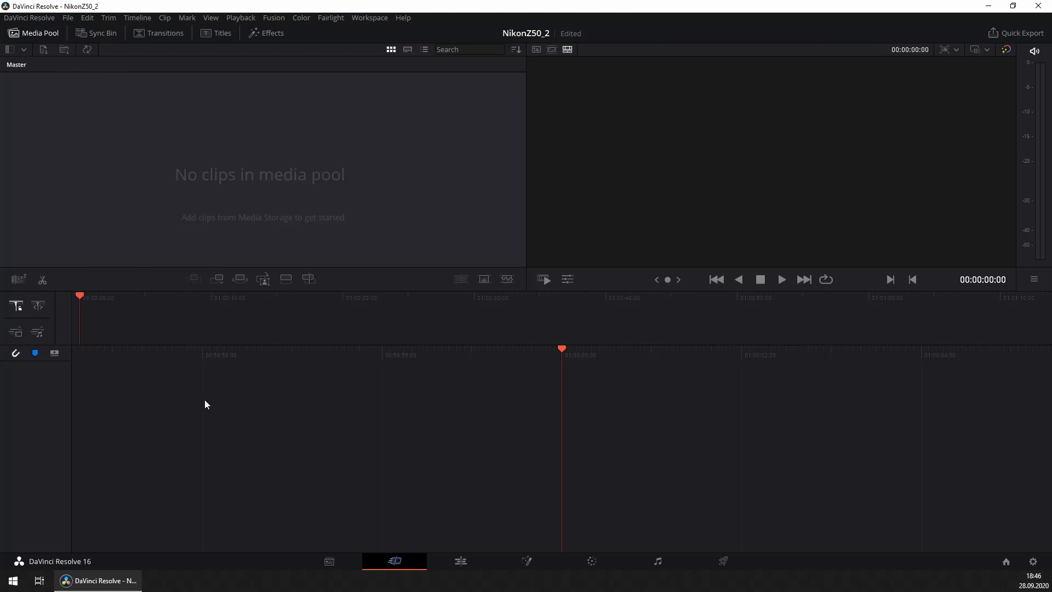
Set the project's timeline frame rate to 30 and the monitoring video format to HD 1080p 30, and save the settings.
{"action": "left_click", "coordinate": [67, 18]}
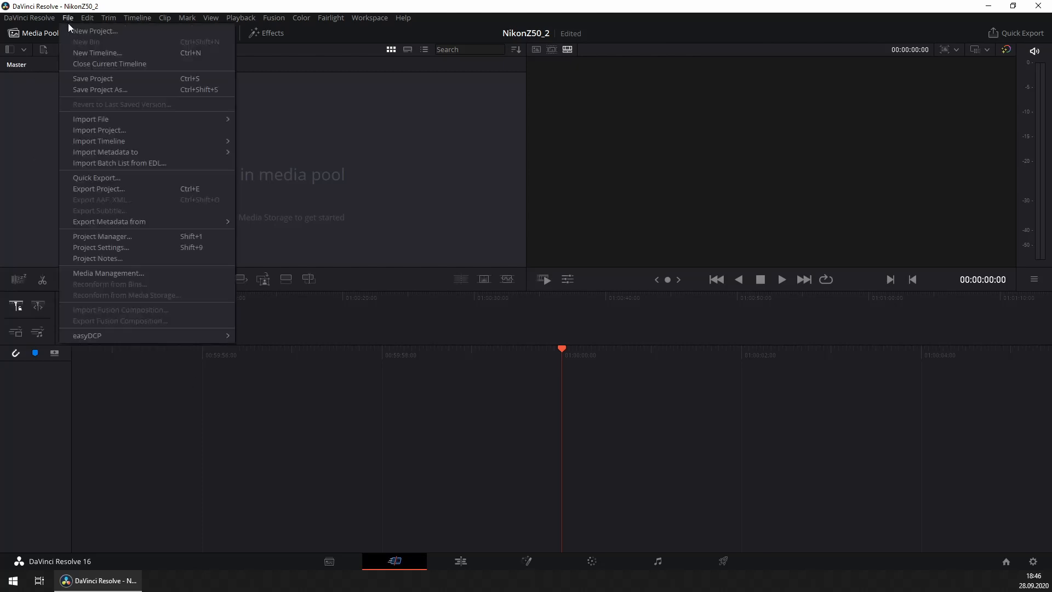
{"action": "left_click", "coordinate": [79, 245]}
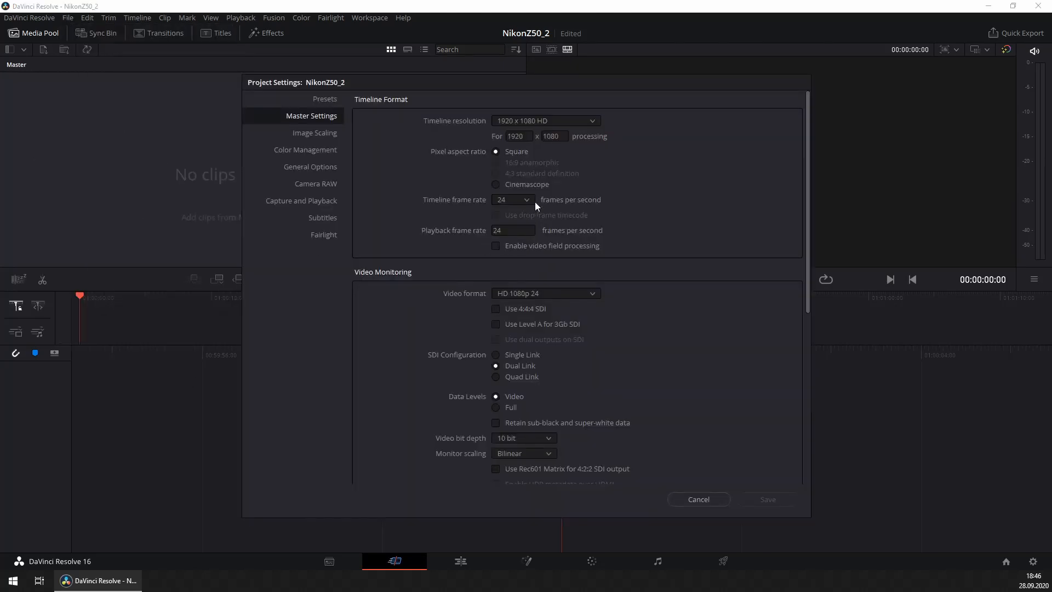
{"action": "left_click", "coordinate": [527, 201]}
{"action": "left_click", "coordinate": [514, 288]}
{"action": "left_click", "coordinate": [567, 292]}
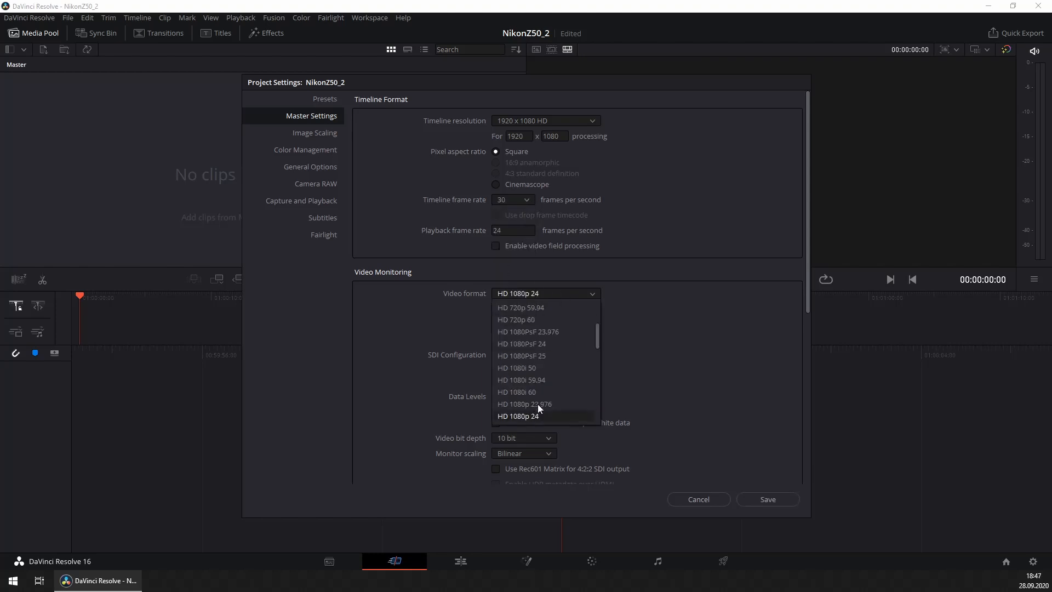
{"action": "scroll", "coordinate": [540, 400], "scroll_direction": "down", "scroll_amount": 3}
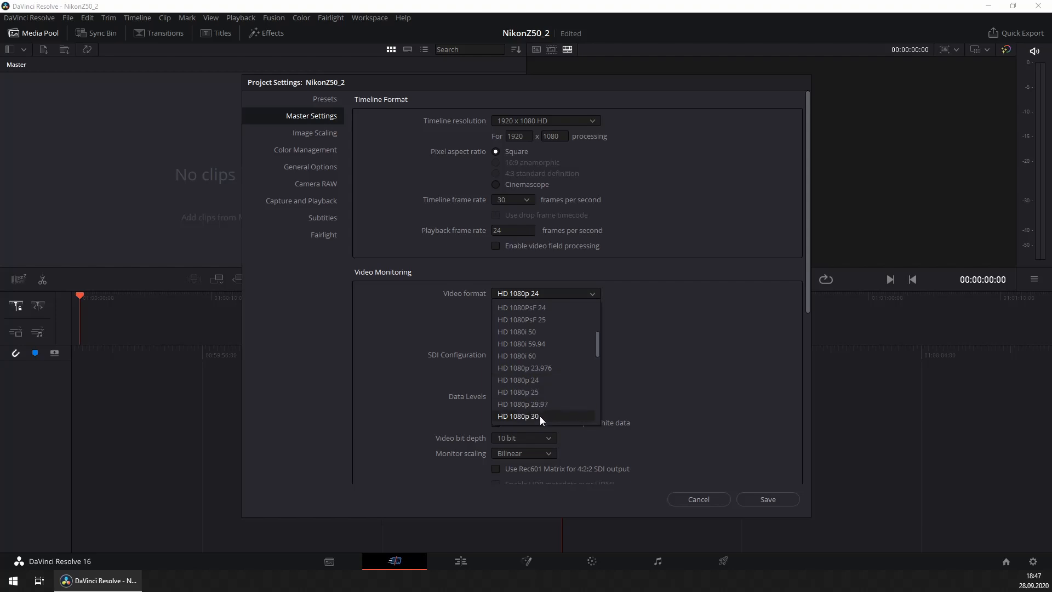
{"action": "left_click", "coordinate": [540, 416]}
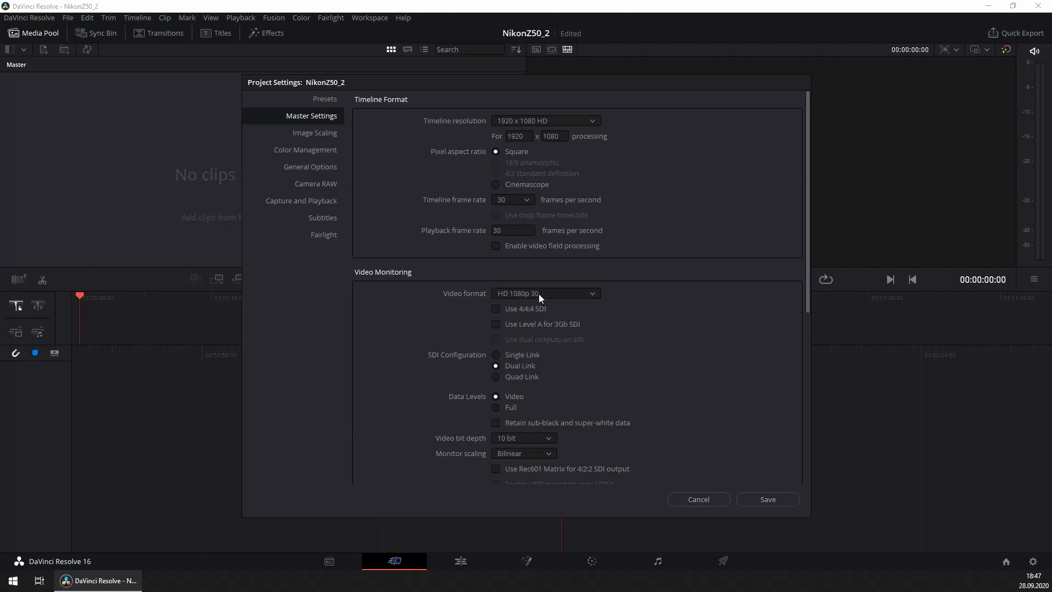
{"action": "left_click", "coordinate": [768, 498]}
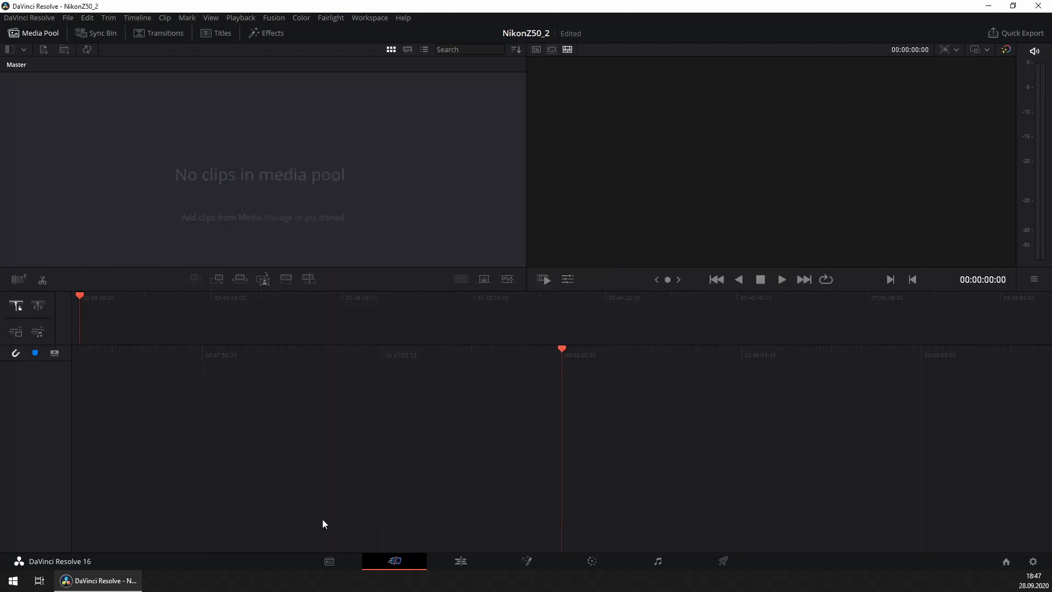
Look through the Media, Edit and Deliver pages of the empty project.
{"action": "left_click", "coordinate": [329, 564]}
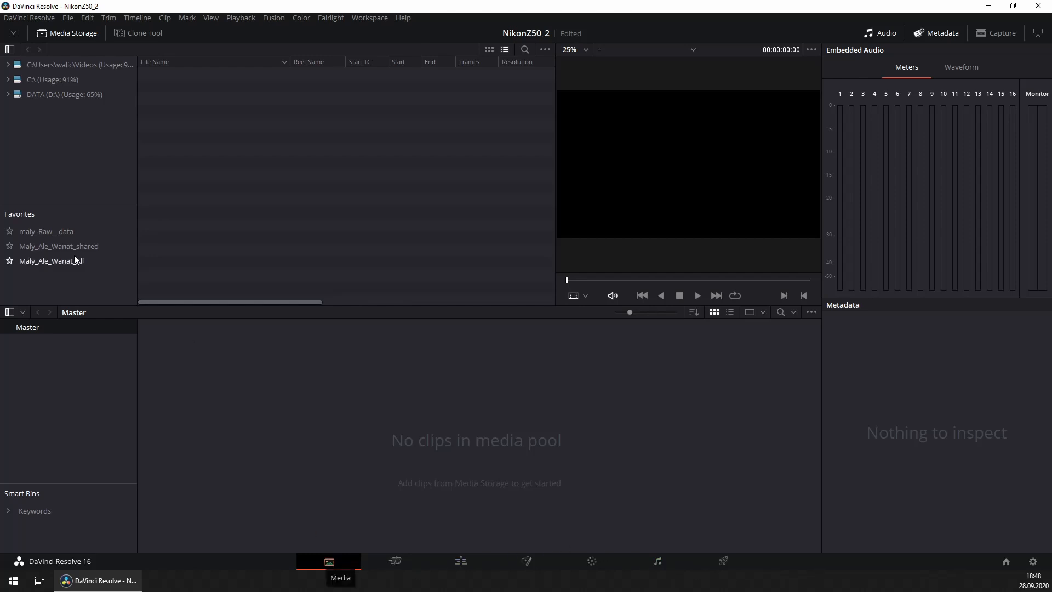
{"action": "left_click", "coordinate": [461, 562]}
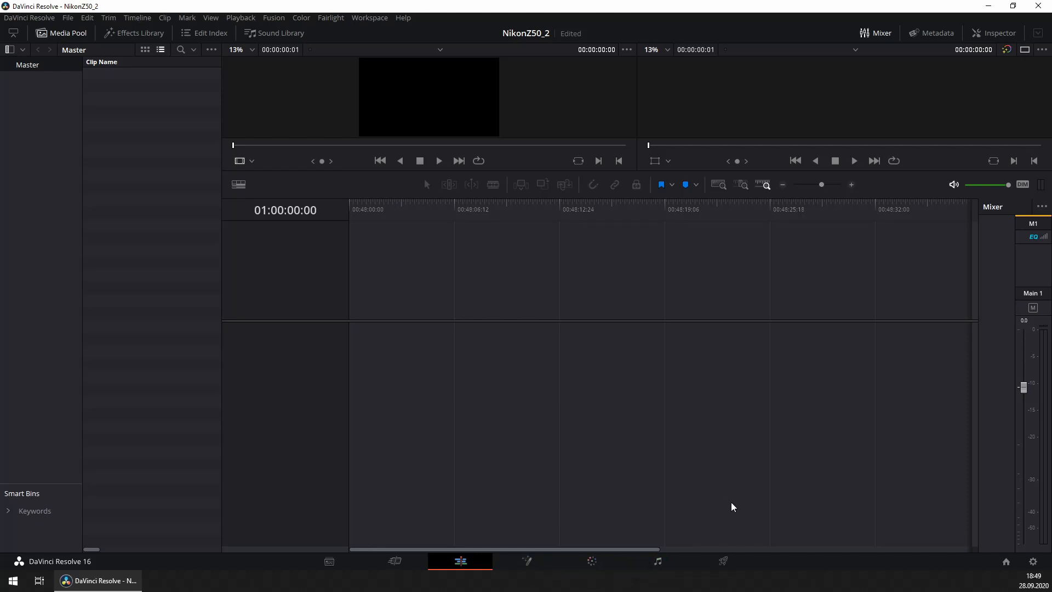
{"action": "left_click", "coordinate": [724, 569]}
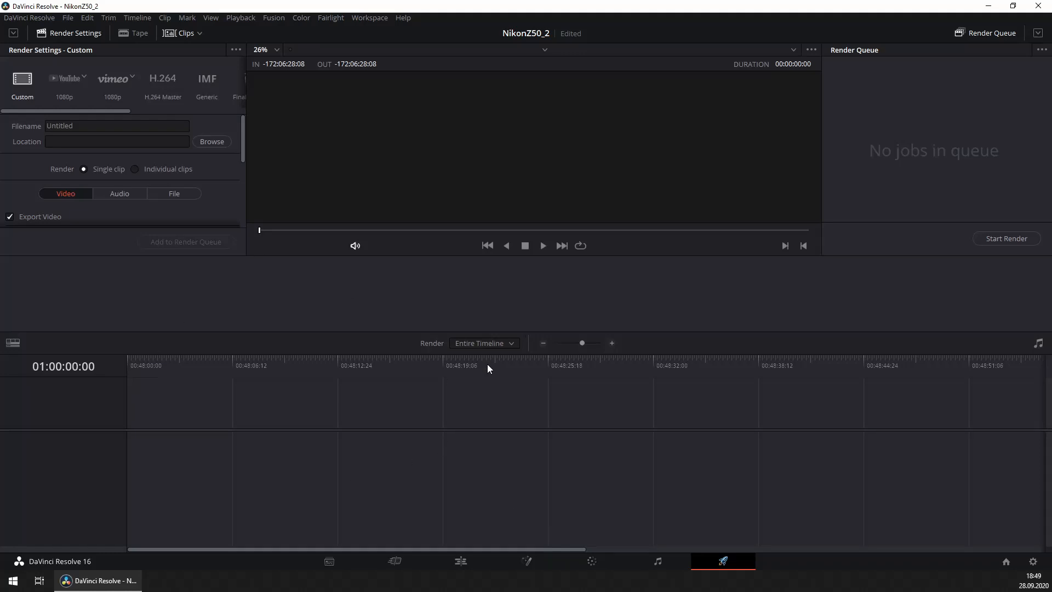
Add all videos and photos from the NikonZ50_2 folder inside Maly_Ale_Wariat_All to the media pool on the Media page.
{"action": "left_click", "coordinate": [328, 563]}
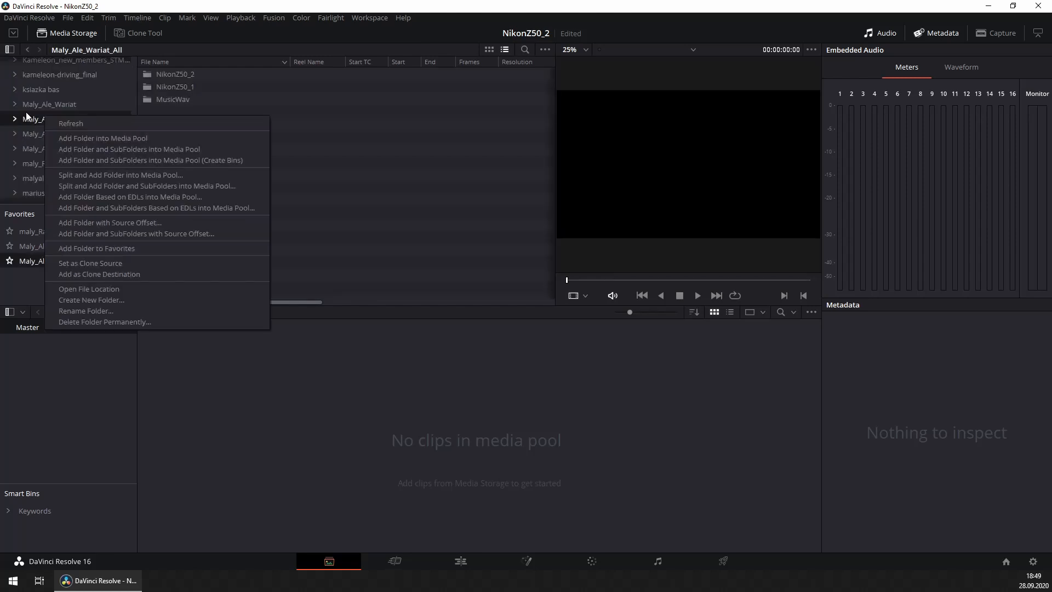
{"action": "left_click", "coordinate": [24, 124]}
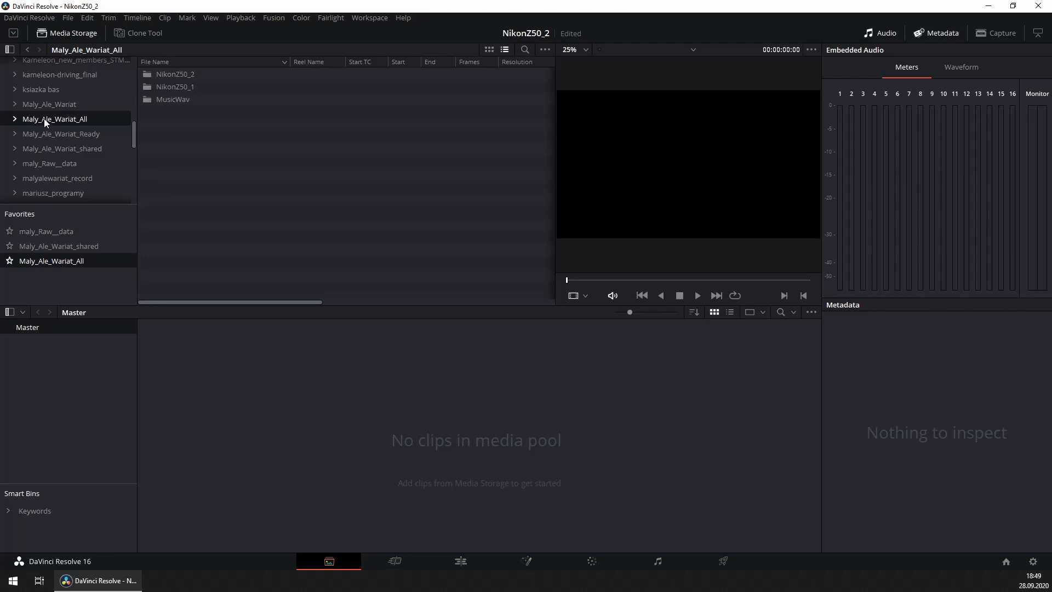
{"action": "right_click", "coordinate": [45, 122]}
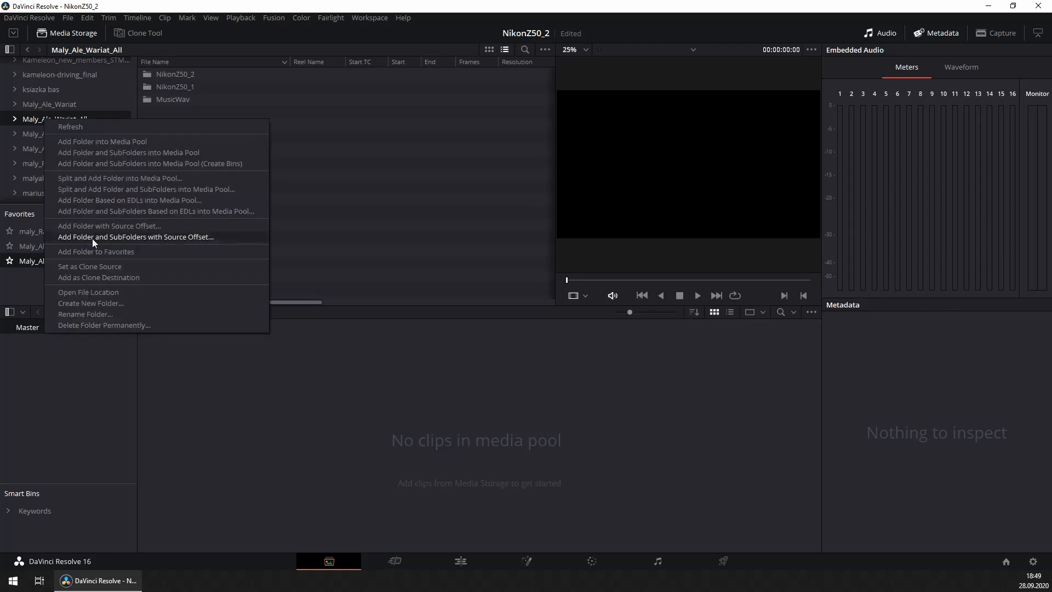
{"action": "left_click", "coordinate": [28, 266]}
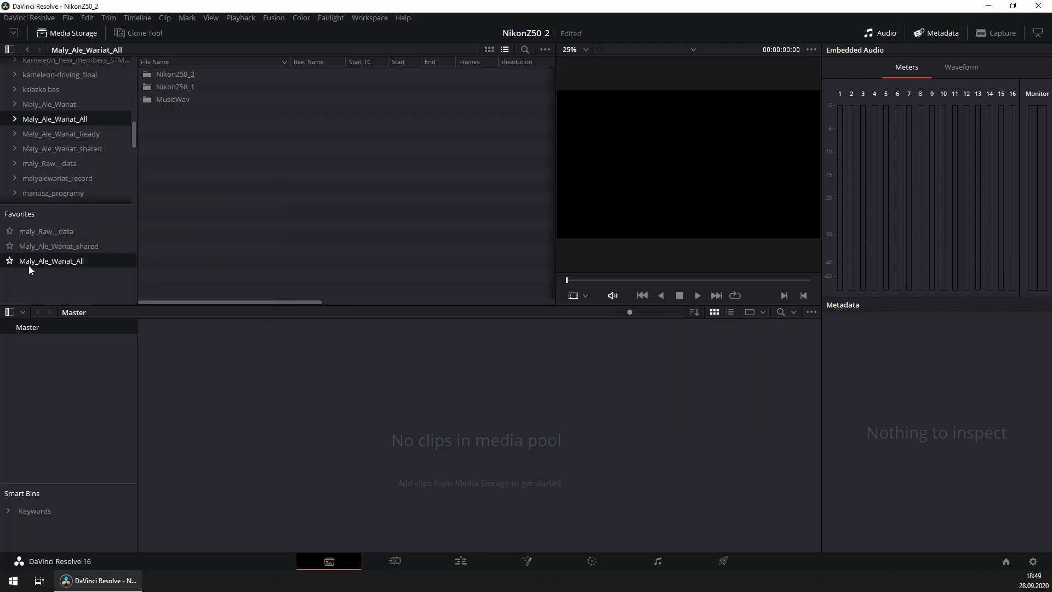
{"action": "double_click", "coordinate": [176, 74]}
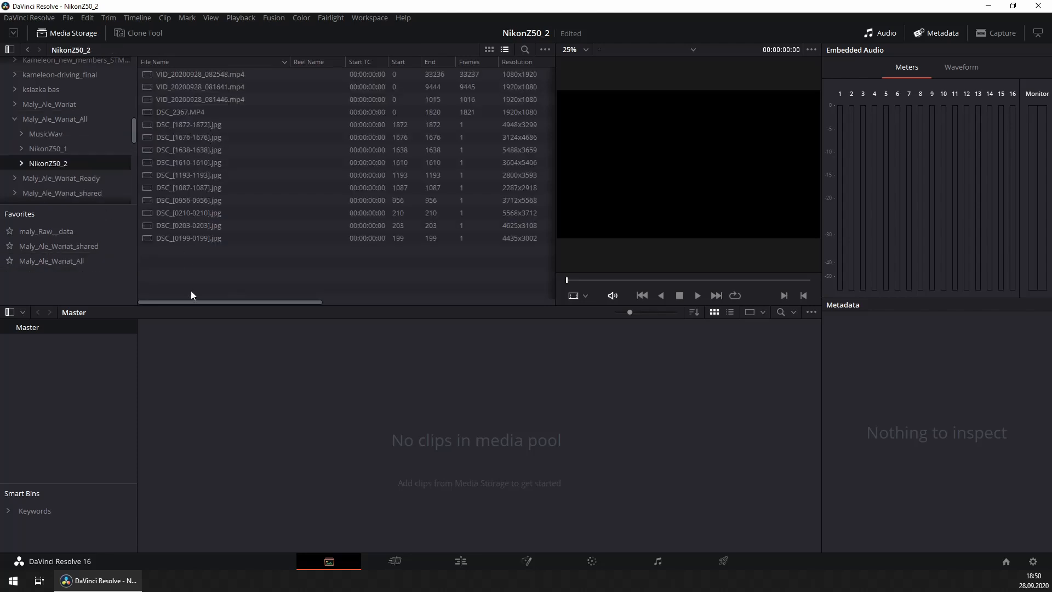
{"action": "left_click_drag", "start_coordinate": [186, 111], "coordinate": [279, 403]}
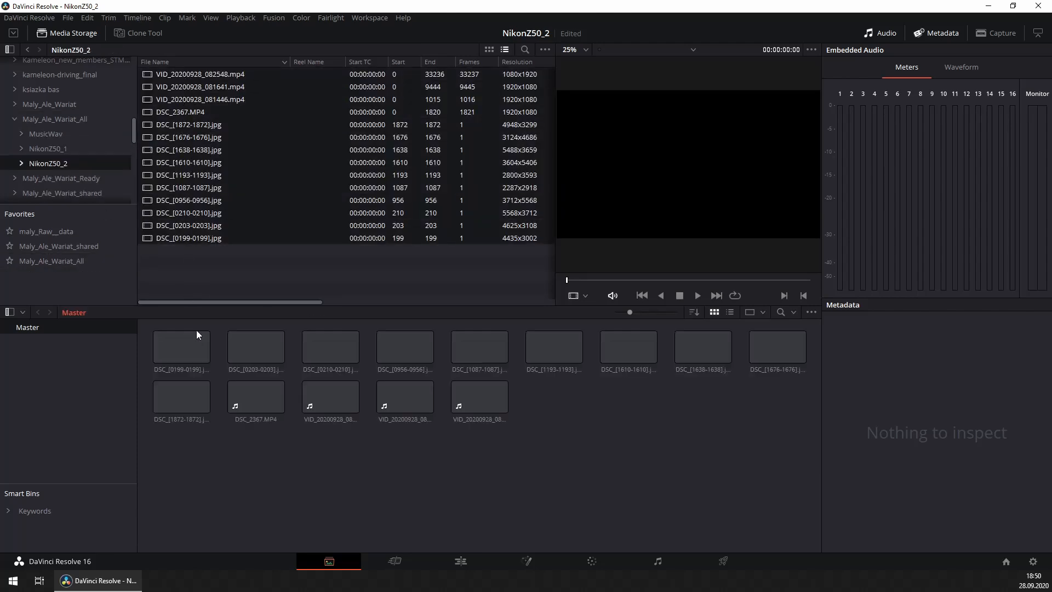
Add sub.jpg and Intro.mp4 from the favorite folder Maly_Ale_Wariat_shared to the media pool.
{"action": "left_click", "coordinate": [57, 249]}
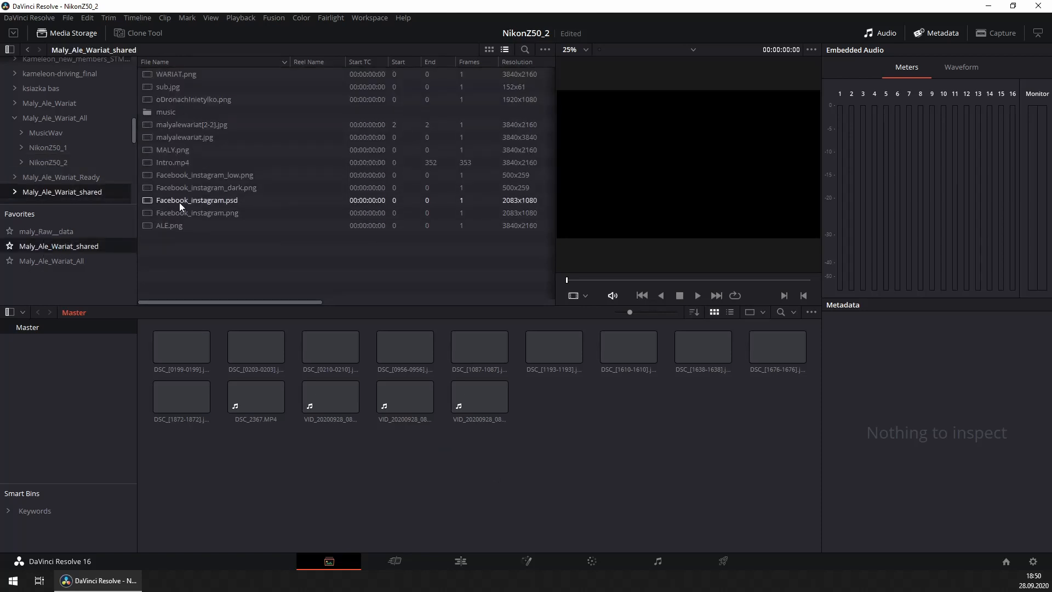
{"action": "left_click", "coordinate": [165, 85]}
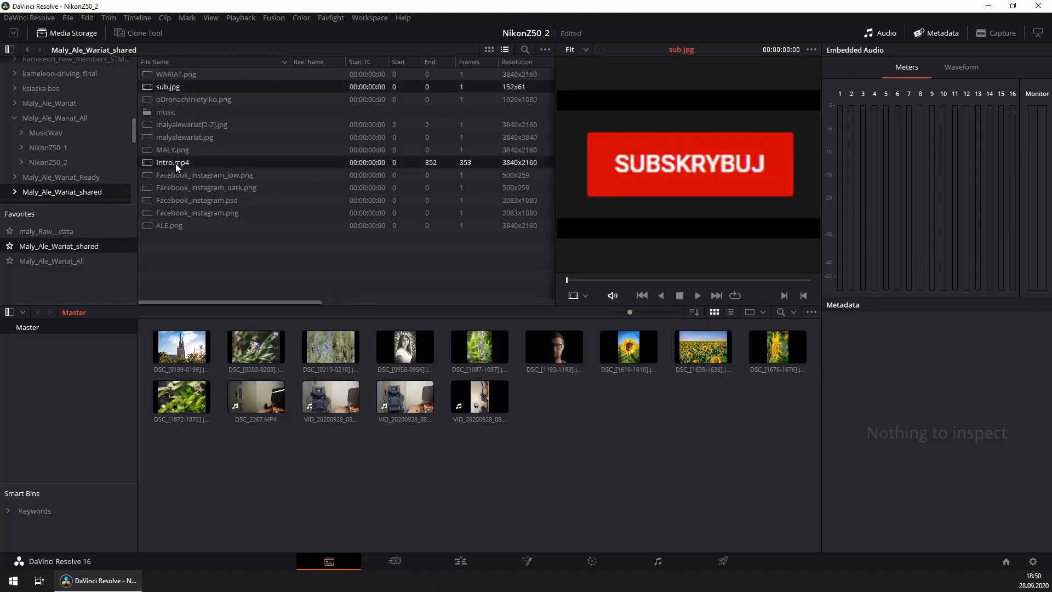
{"action": "left_click_drag", "start_coordinate": [161, 163], "coordinate": [541, 435]}
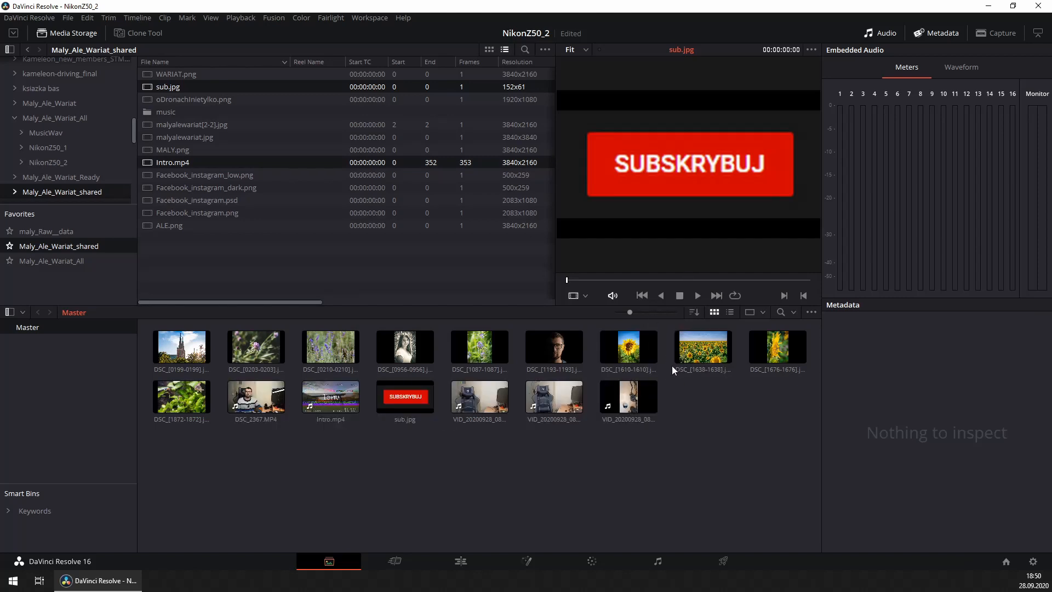
Preview the clip DSC_2367.MP4 from the media pool.
{"action": "left_click", "coordinate": [274, 404]}
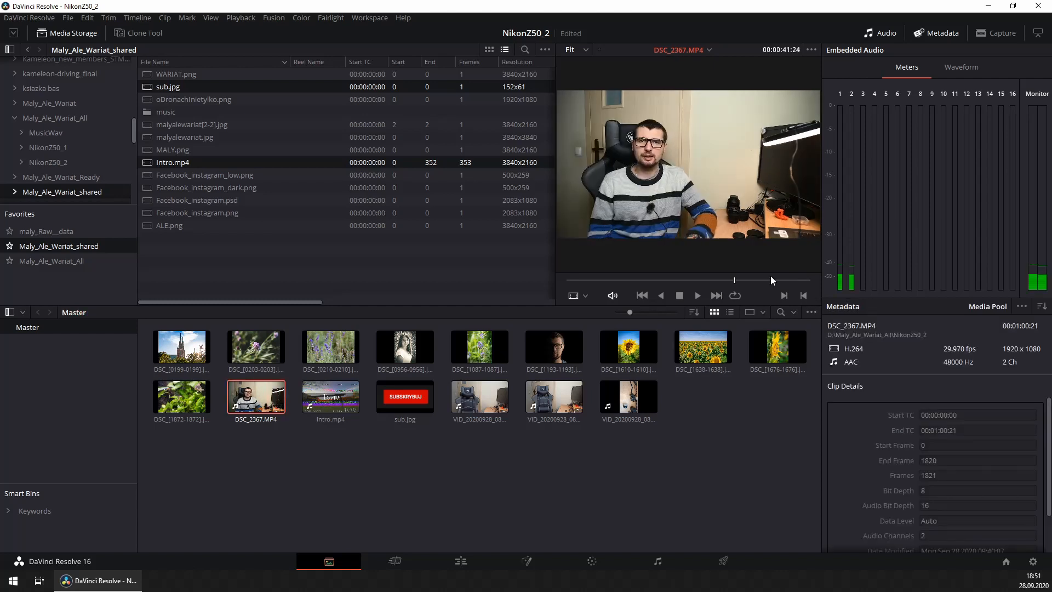
{"action": "left_click", "coordinate": [696, 297]}
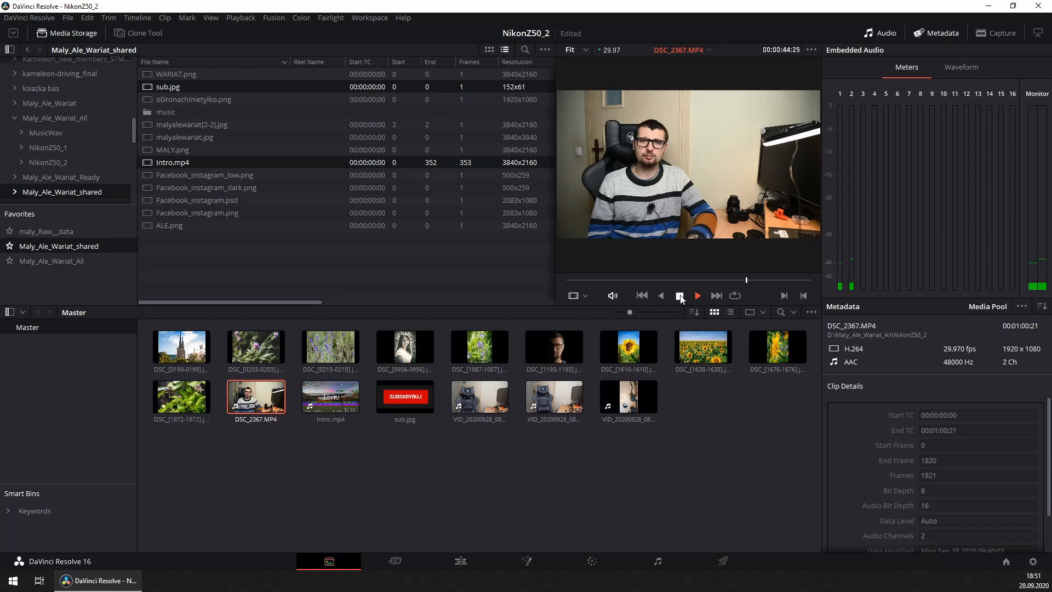
Switch to the Edit page and enlarge the source and timeline viewers.
{"action": "key", "text": "shift+4"}
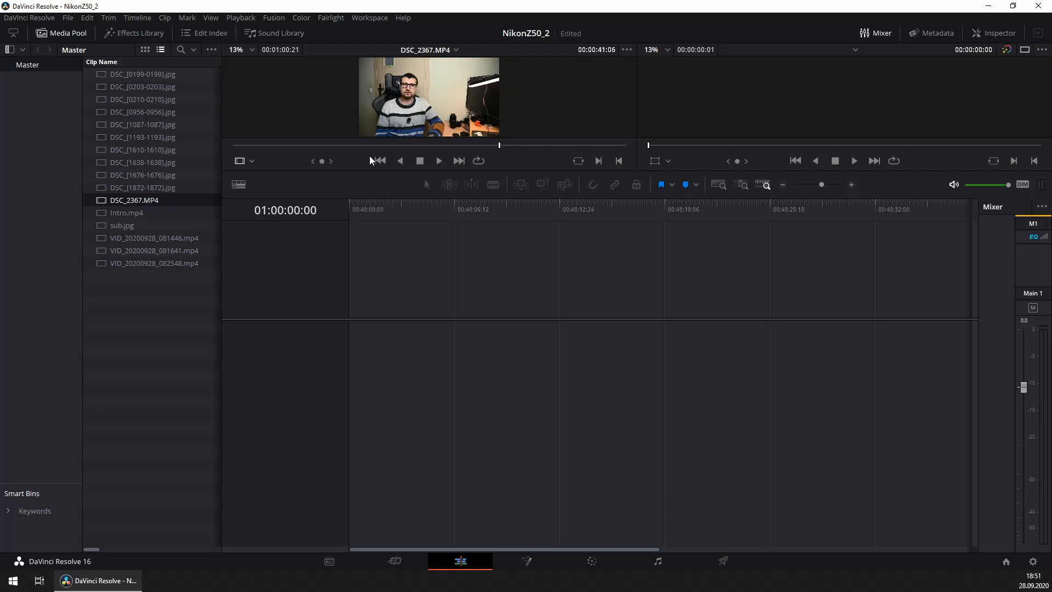
{"action": "left_click_drag", "start_coordinate": [349, 171], "coordinate": [338, 234]}
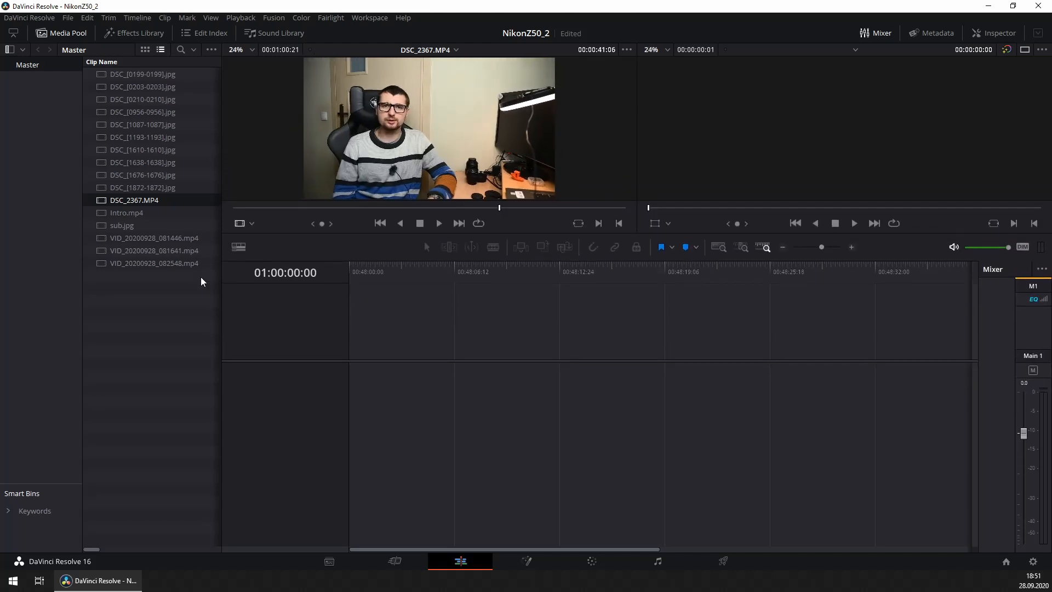
Examine the Media Pool, Effects Library, Edit Index and Sound Library in turn, and close the Sound Library.
{"action": "left_click", "coordinate": [62, 33]}
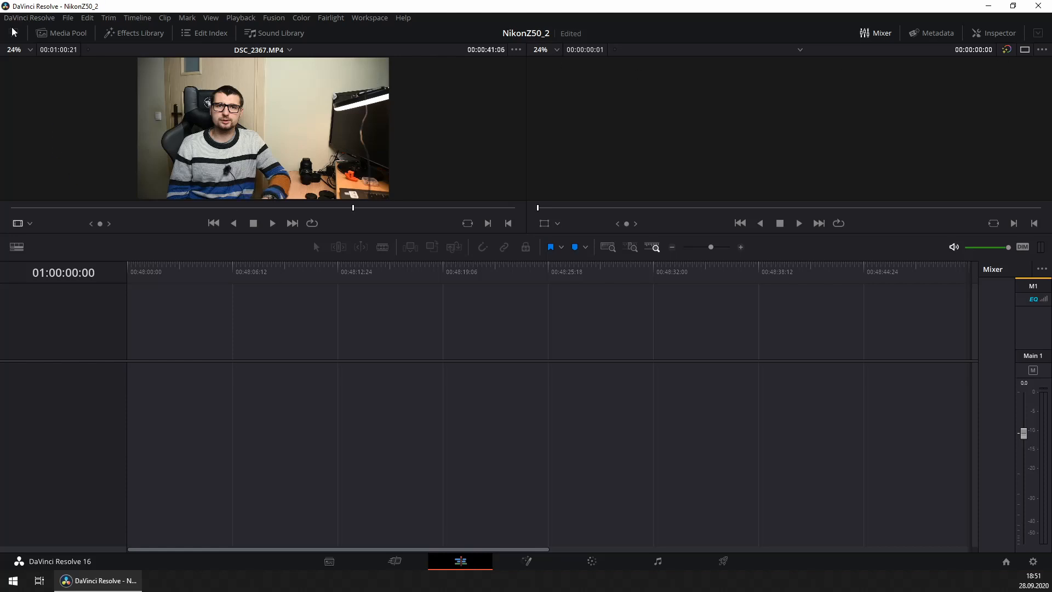
{"action": "left_click", "coordinate": [70, 34]}
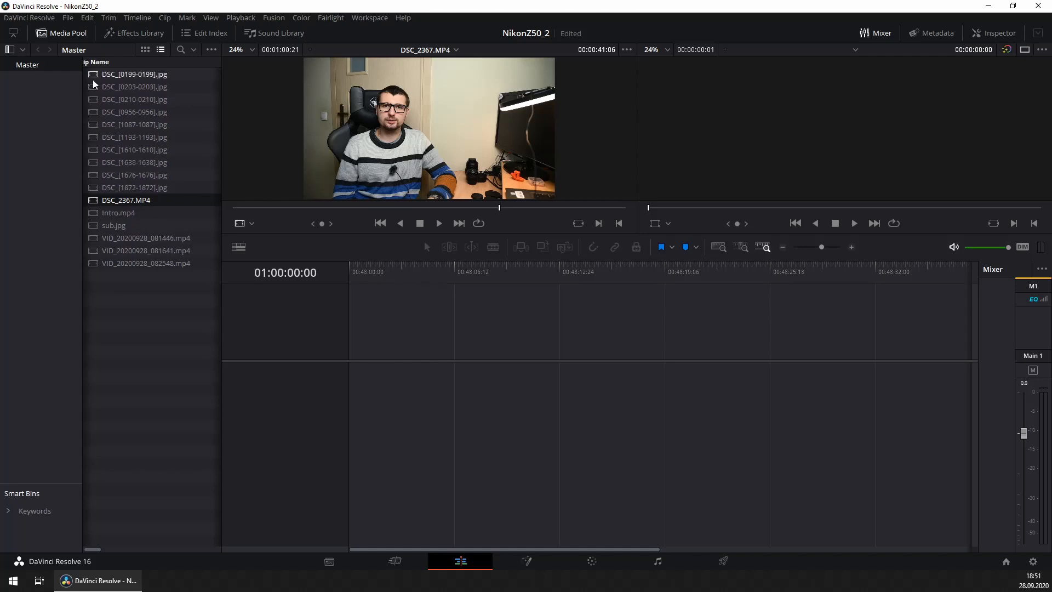
{"action": "left_click", "coordinate": [135, 32]}
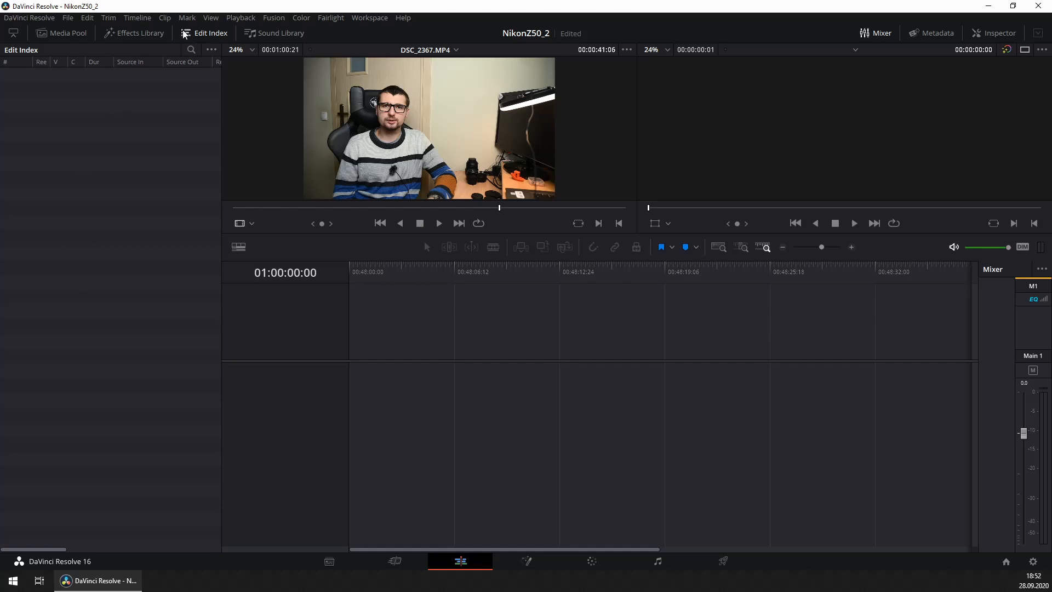
{"action": "left_click", "coordinate": [206, 35]}
{"action": "left_click", "coordinate": [282, 33]}
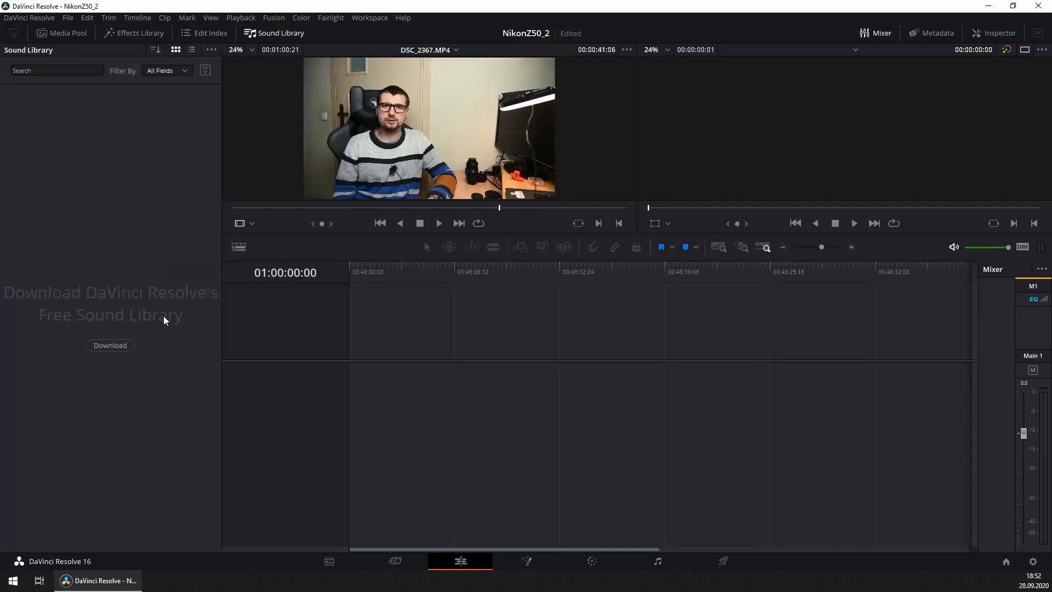
{"action": "left_click", "coordinate": [270, 33]}
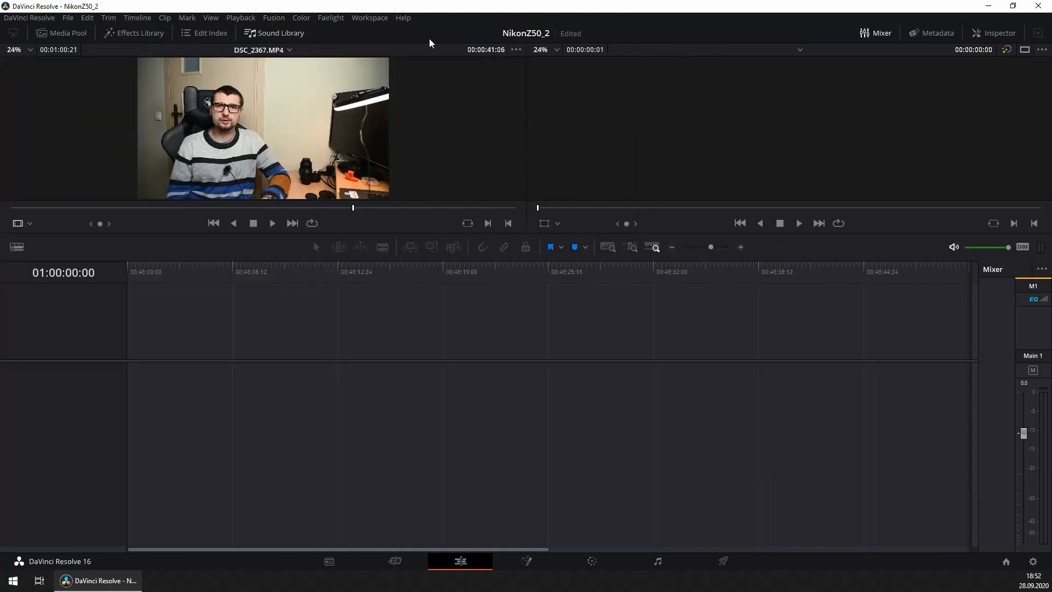
Hide the audio Mixer and take a brief look at the Metadata and Inspector.
{"action": "left_click", "coordinate": [874, 32]}
{"action": "left_click", "coordinate": [874, 31]}
{"action": "left_click", "coordinate": [884, 31]}
{"action": "left_click", "coordinate": [919, 31]}
{"action": "left_click", "coordinate": [995, 33]}
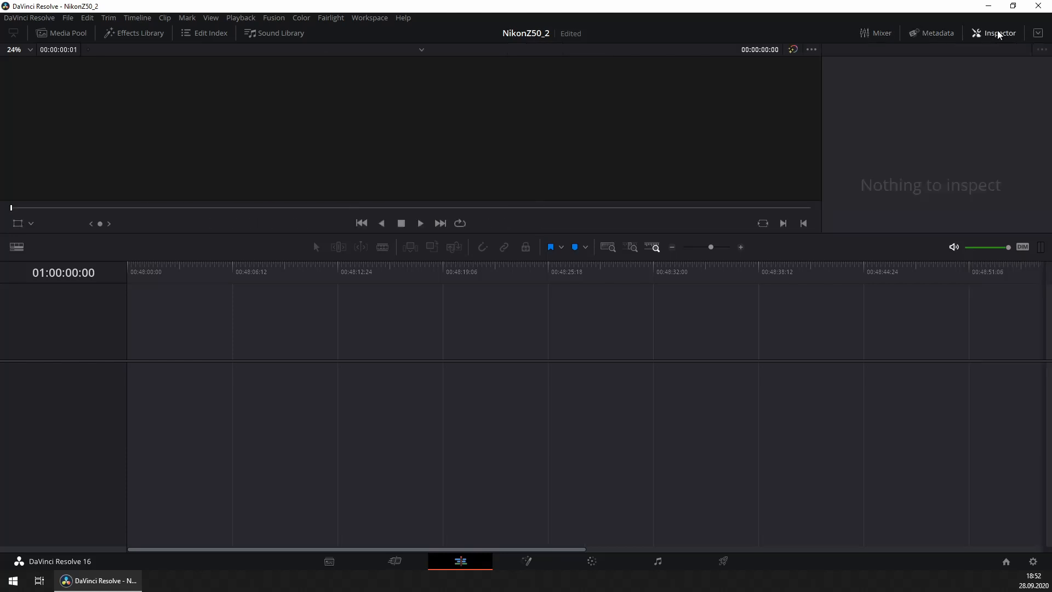
{"action": "left_click", "coordinate": [997, 34]}
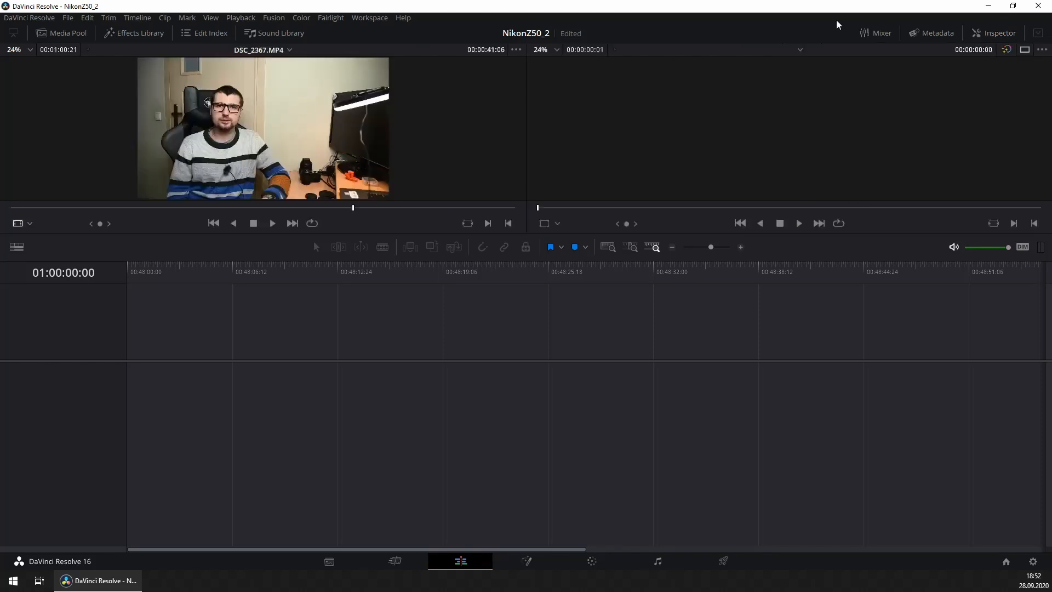
Place VID_20200928_081641.mp4 from the media pool at the start of a new timeline.
{"action": "left_click", "coordinate": [62, 33]}
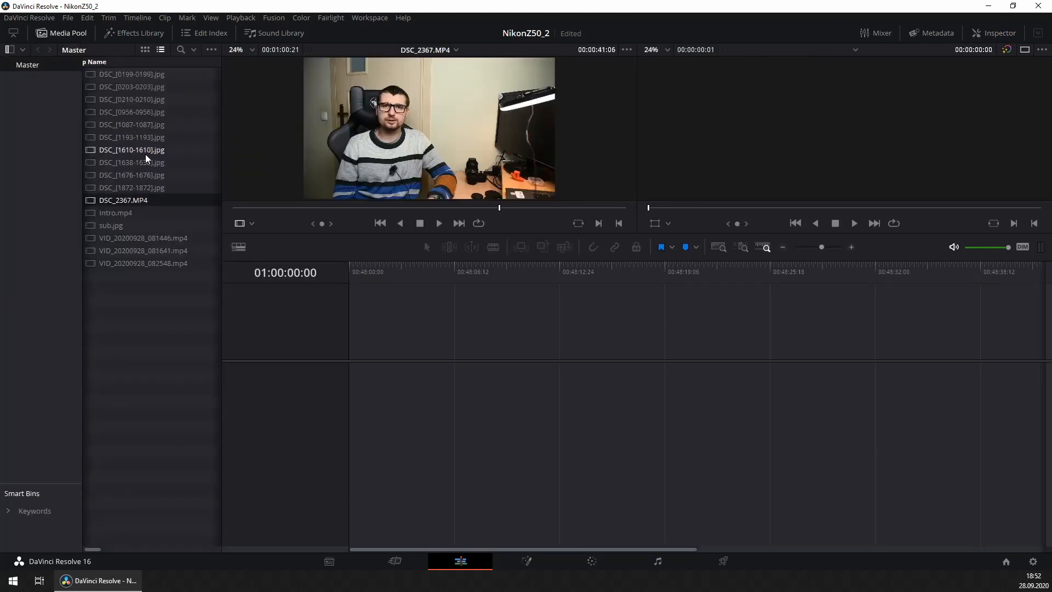
{"action": "double_click", "coordinate": [157, 250]}
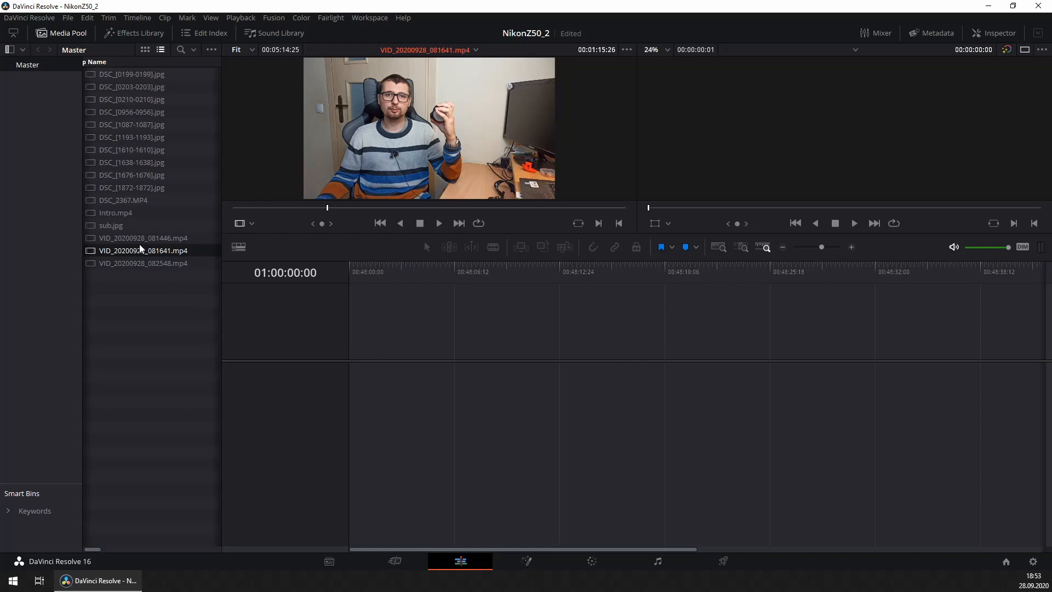
{"action": "left_click_drag", "start_coordinate": [140, 248], "coordinate": [372, 358]}
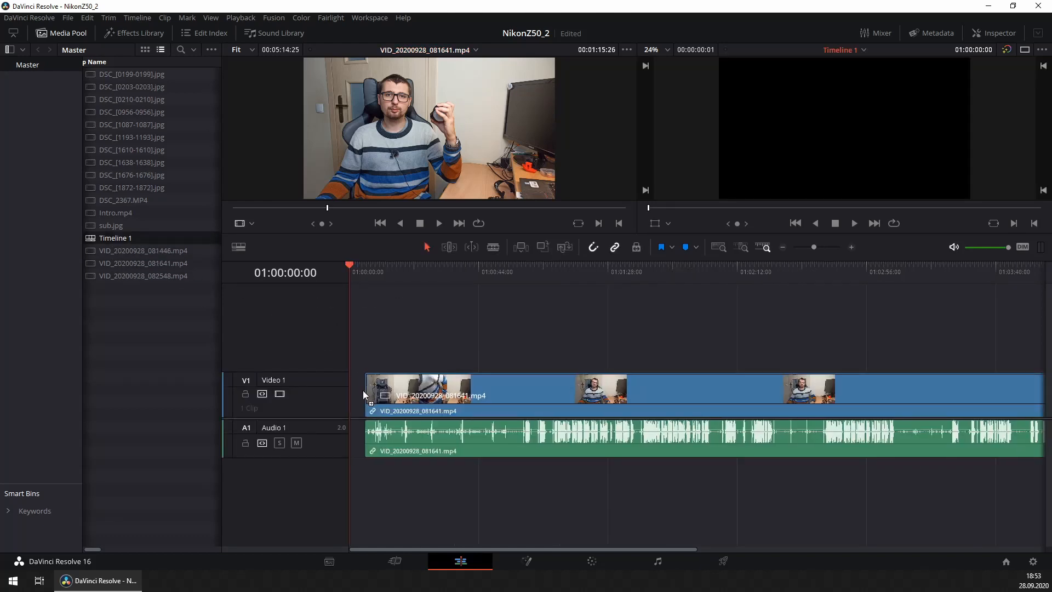
{"action": "left_click", "coordinate": [500, 406]}
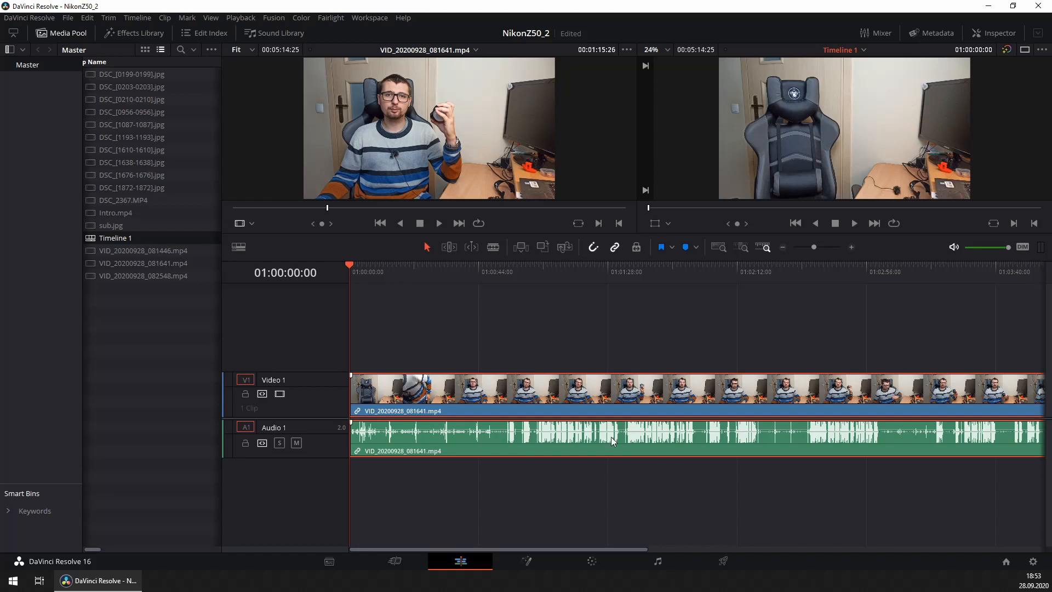
{"action": "right_click", "coordinate": [558, 435]}
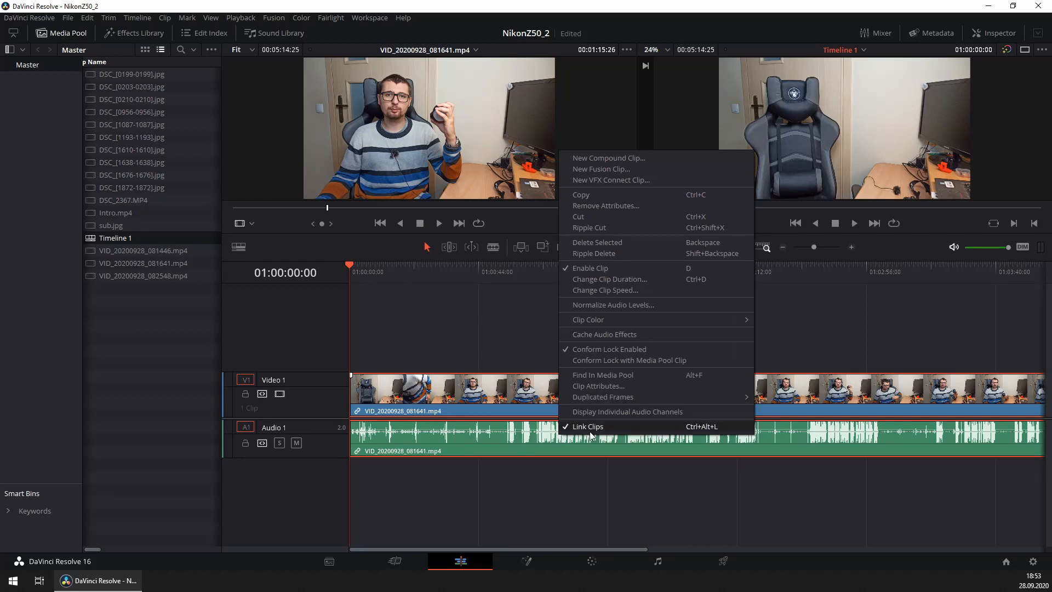
{"action": "left_click", "coordinate": [550, 541]}
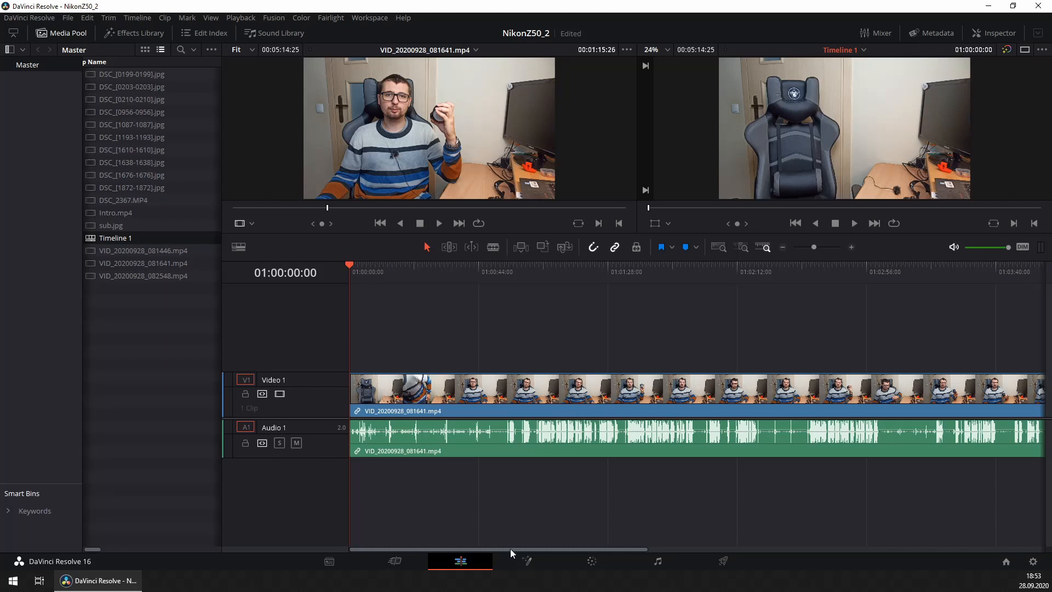
Split the VID_20200928_081641.mp4 clip at 01:02:35:28, just before the speech starts in the waveform.
{"action": "left_click_drag", "start_coordinate": [511, 548], "coordinate": [678, 412]}
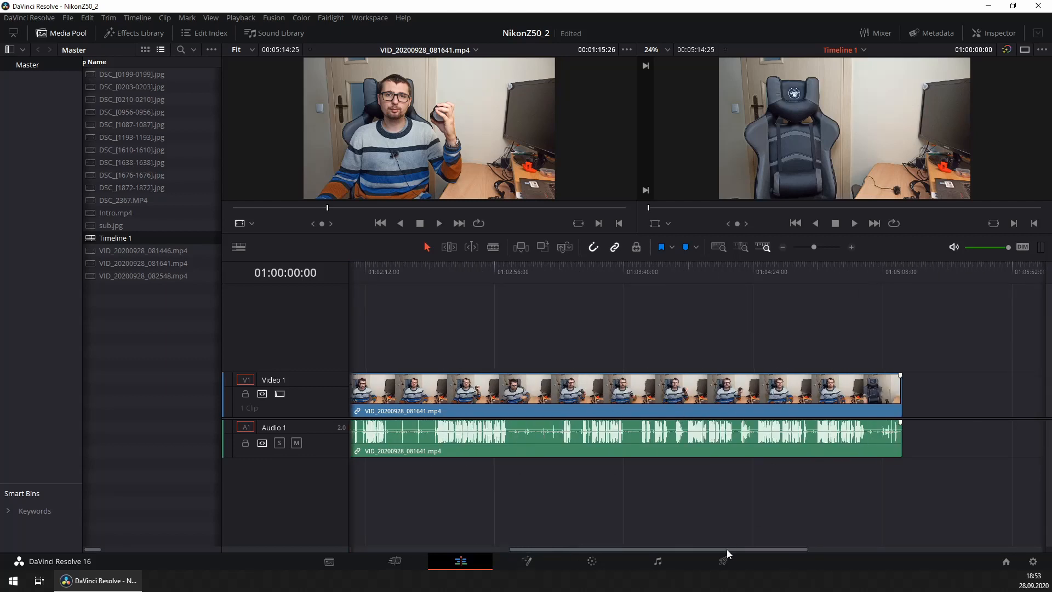
{"action": "left_click_drag", "start_coordinate": [727, 549], "coordinate": [677, 554]}
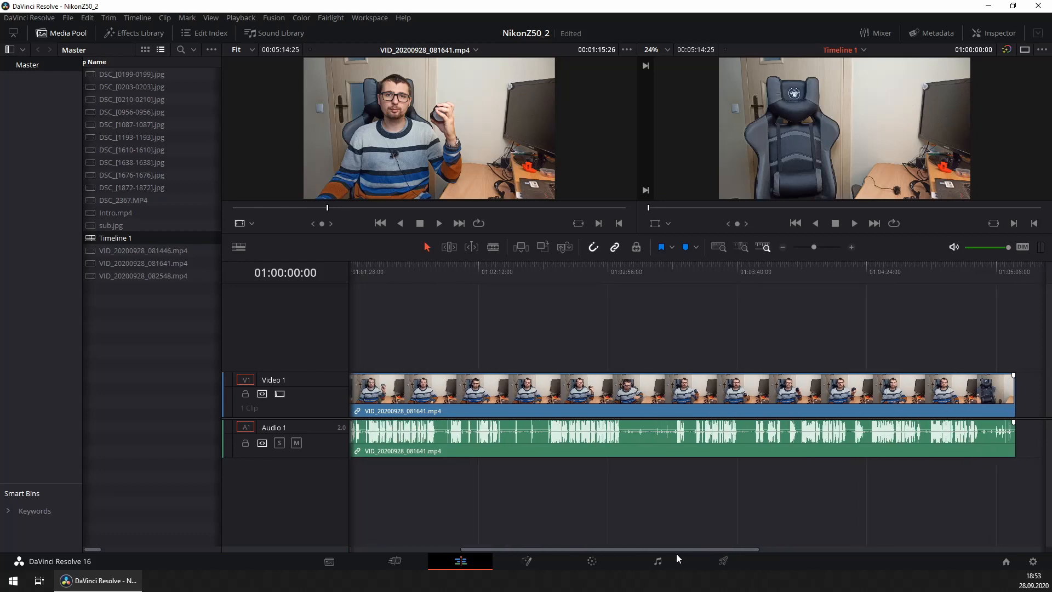
{"action": "left_click", "coordinate": [550, 271]}
{"action": "scroll", "coordinate": [718, 362], "scroll_direction": "up", "scroll_amount": 5}
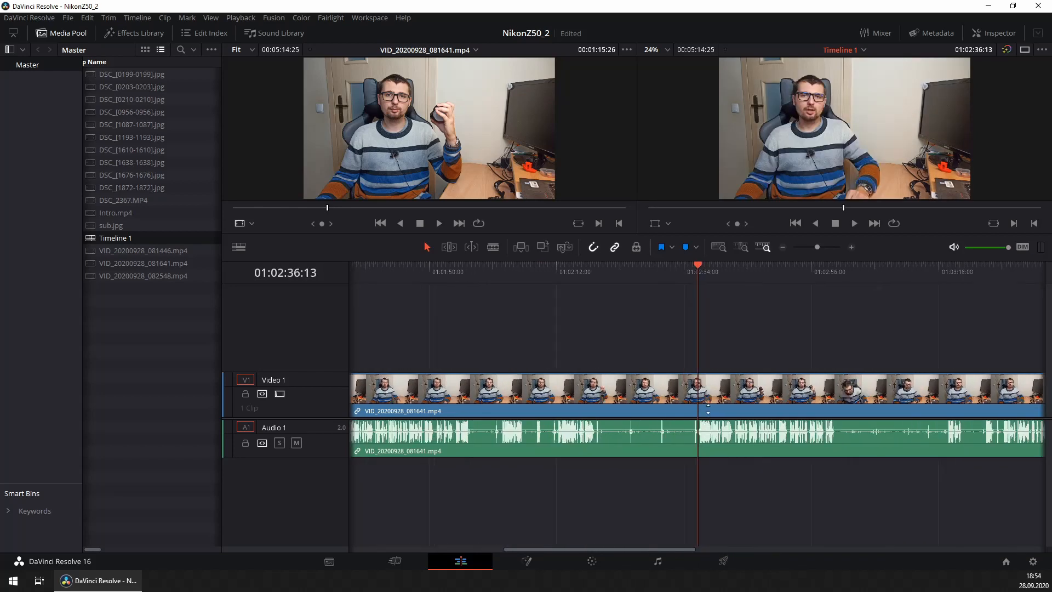
{"action": "scroll", "coordinate": [705, 478], "scroll_direction": "up", "scroll_amount": 1}
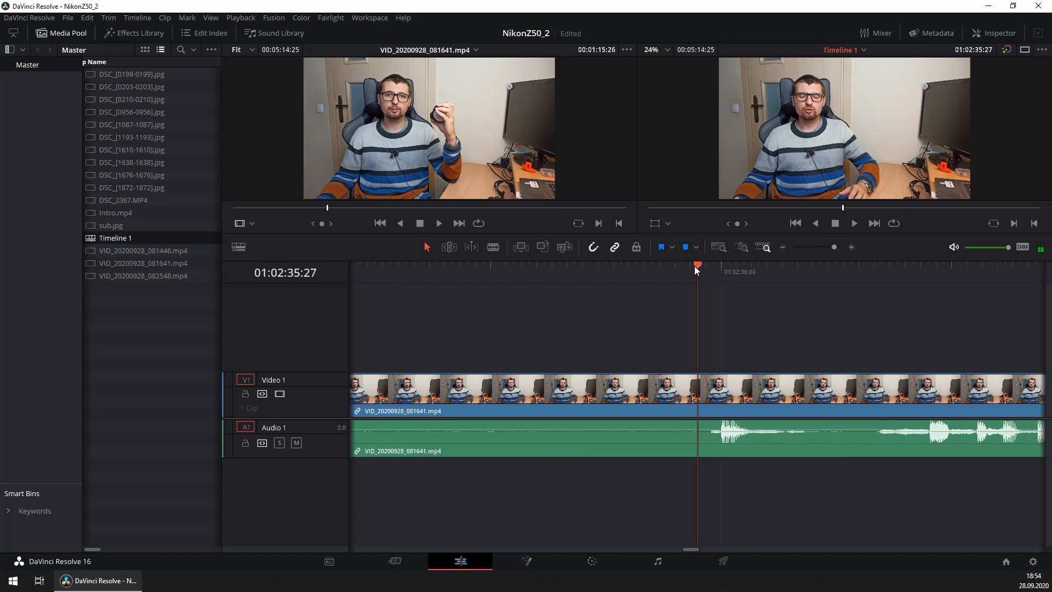
{"action": "left_click_drag", "start_coordinate": [697, 269], "coordinate": [707, 267]}
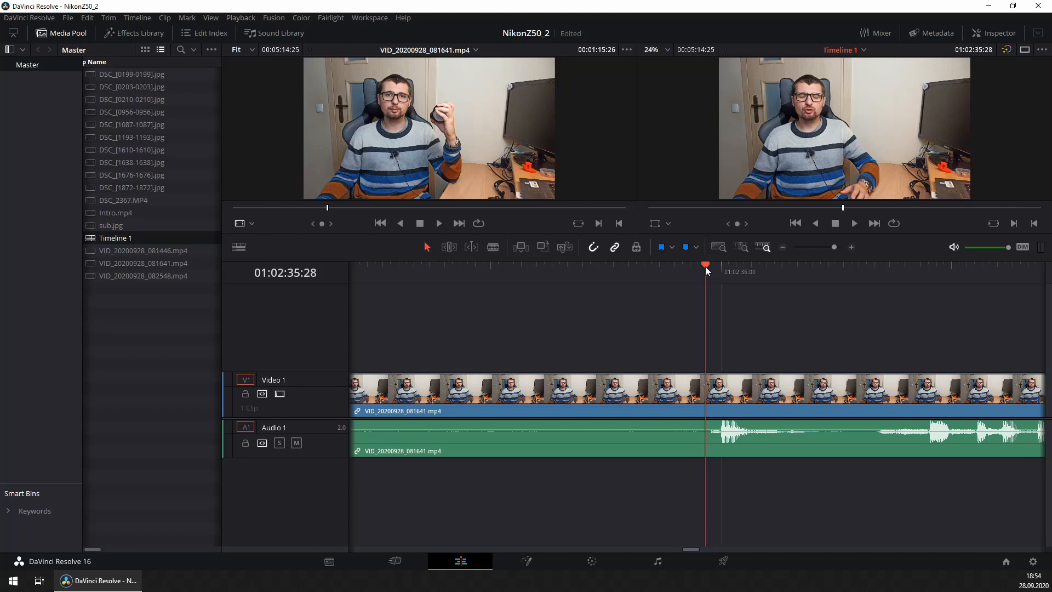
{"action": "left_click_drag", "start_coordinate": [706, 266], "coordinate": [706, 267]}
{"action": "key", "text": "ctrl+b"}
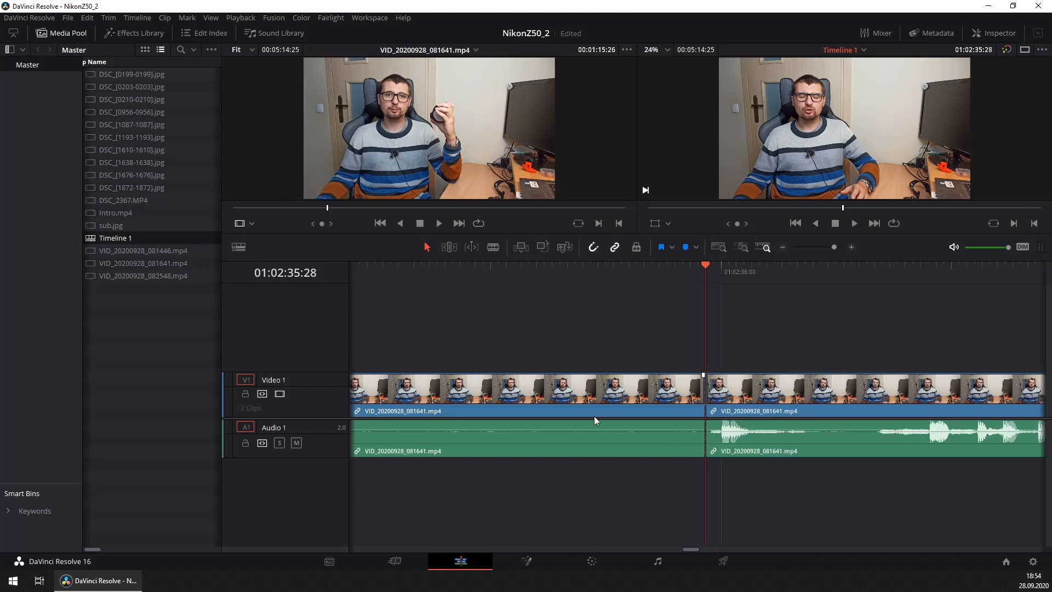
Try ripple-deleting the segment before the cut, and undo the deletion.
{"action": "key", "text": "ctrl+minus"}
{"action": "left_click", "coordinate": [559, 405]}
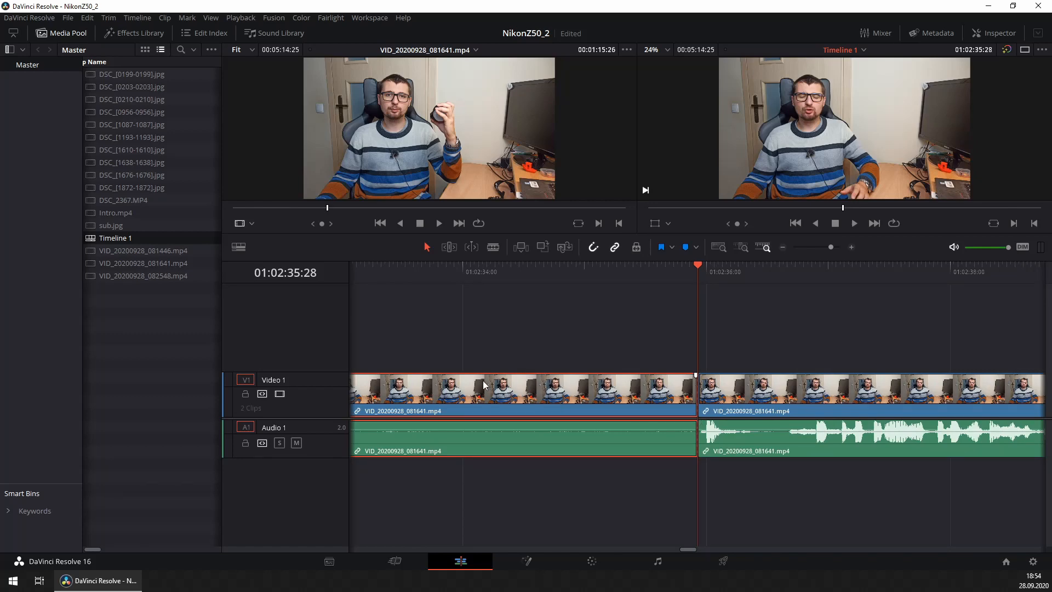
{"action": "key", "text": "Delete"}
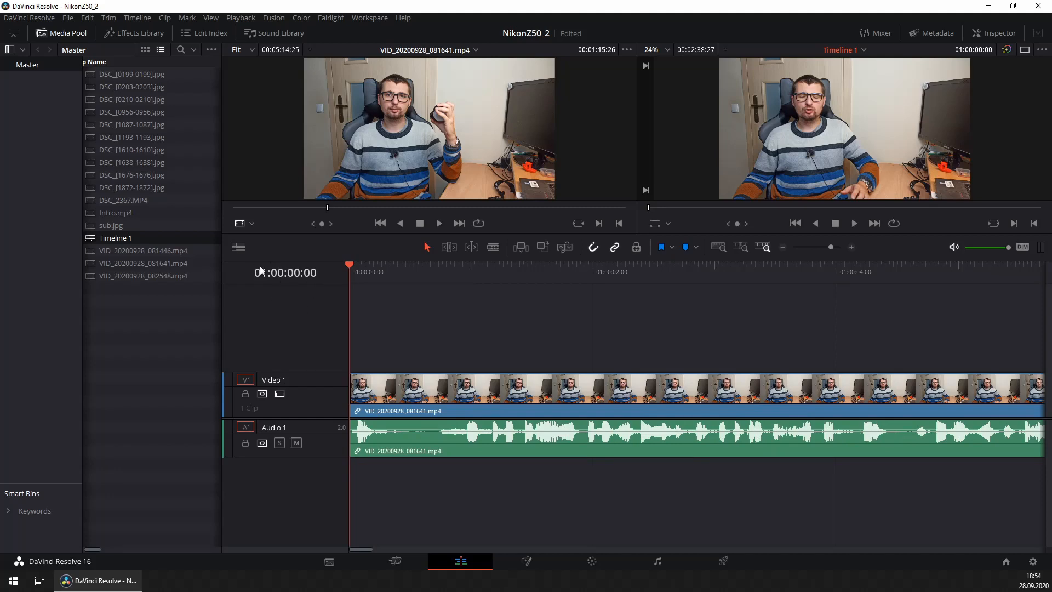
{"action": "key", "text": "ctrl+minus"}
{"action": "key", "text": "ctrl+minus"}
{"action": "key", "text": "ctrl+minus"}
{"action": "key", "text": "ctrl+equal"}
{"action": "key", "text": "ctrl+equal"}
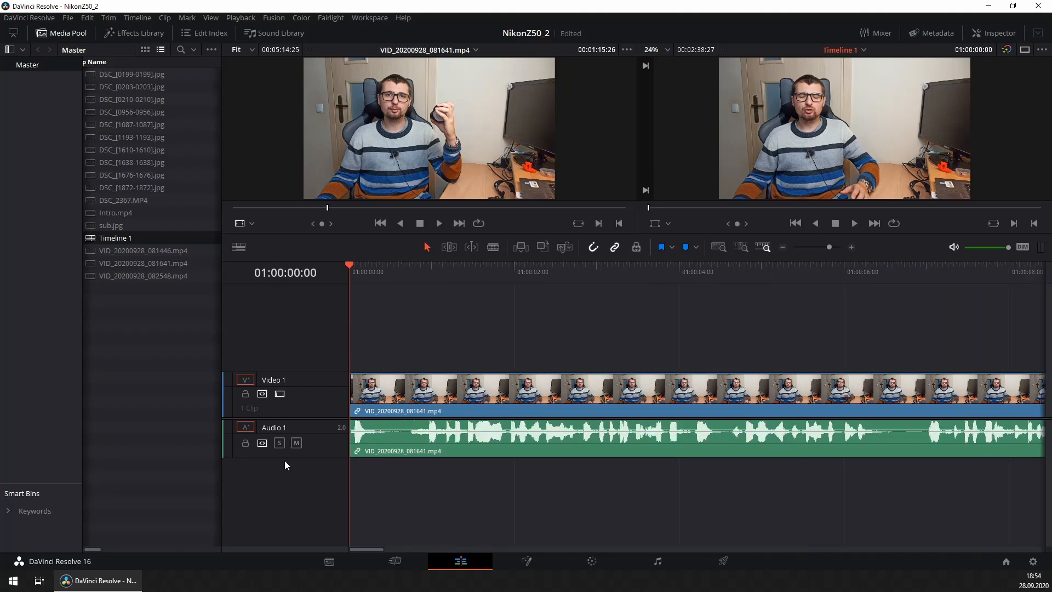
{"action": "key", "text": "ctrl+z"}
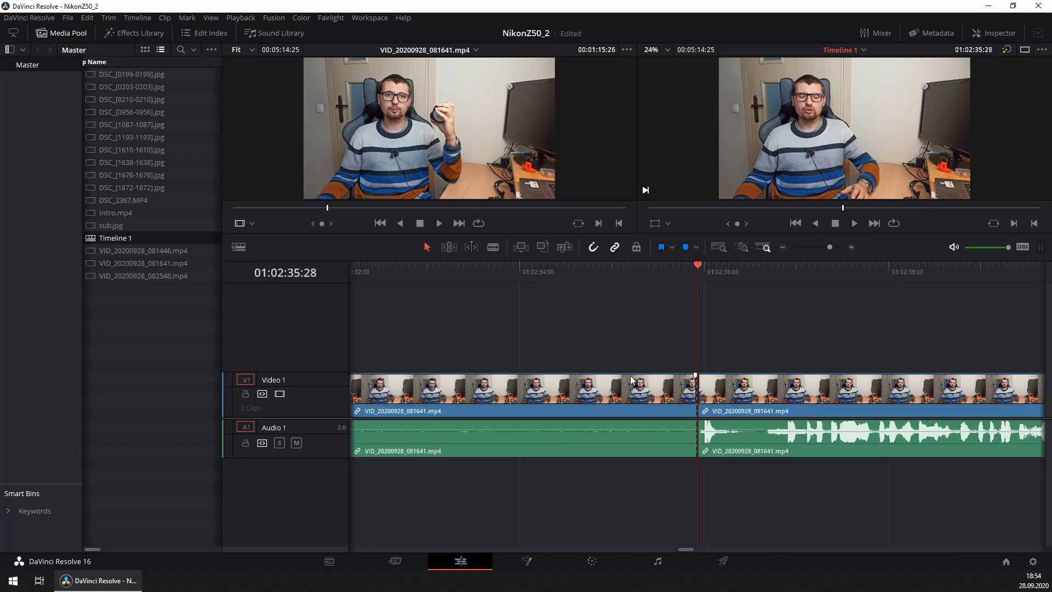
Delete the segment before the cut, leaving a gap, and move the remaining clip to the start of the timeline.
{"action": "key", "text": "BackSpace"}
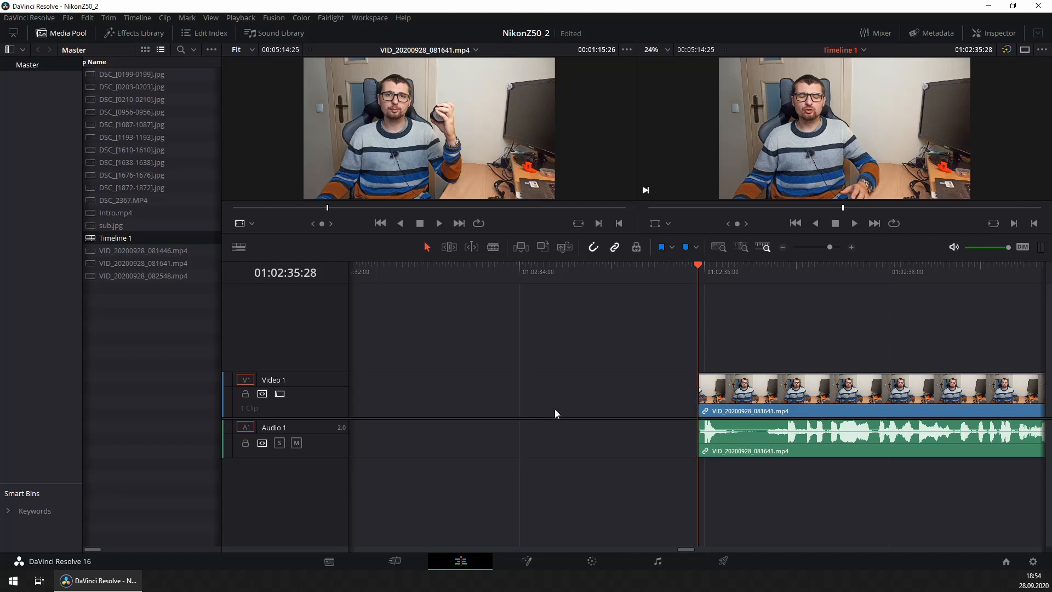
{"action": "key", "text": "ctrl+minus"}
{"action": "key", "text": "ctrl+minus"}
{"action": "key", "text": "ctrl+minus"}
{"action": "key", "text": "ctrl+equal"}
{"action": "key", "text": "ctrl+equal"}
{"action": "key", "text": "ctrl+equal"}
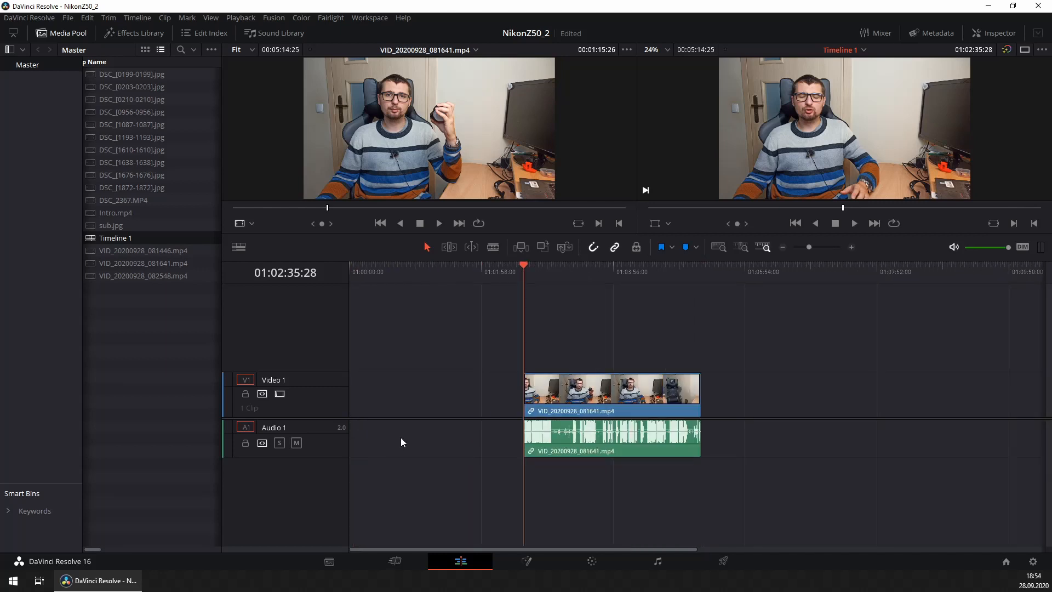
{"action": "left_click_drag", "start_coordinate": [624, 403], "coordinate": [445, 404]}
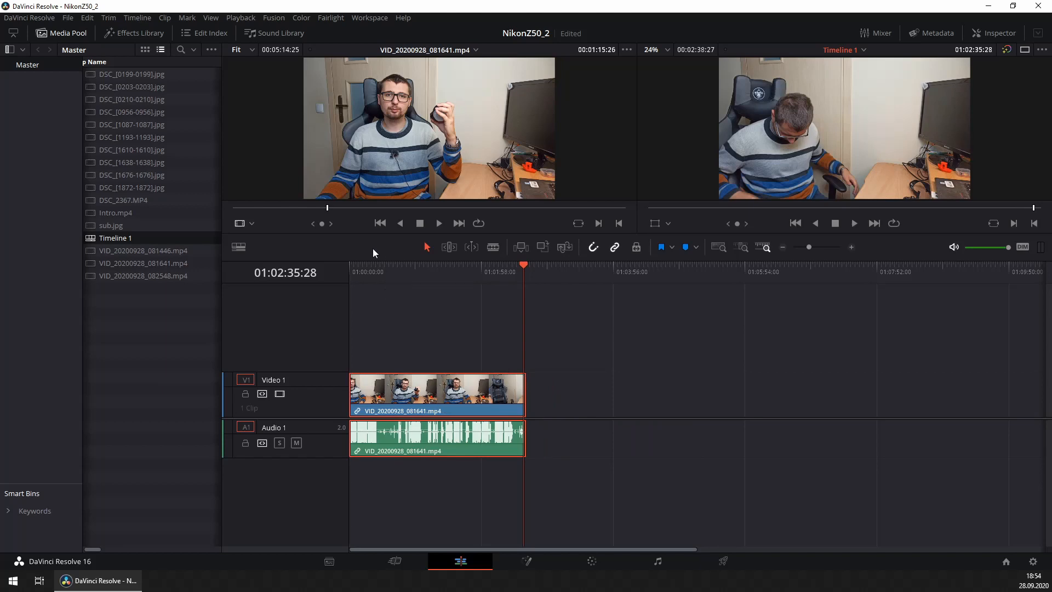
Add VID_20200928_082548.mp4 above the main clip and move it to a new Video 3 track, about 30 seconds into the timeline.
{"action": "left_click", "coordinate": [372, 268]}
{"action": "scroll", "coordinate": [466, 420], "scroll_direction": "up", "scroll_amount": 8}
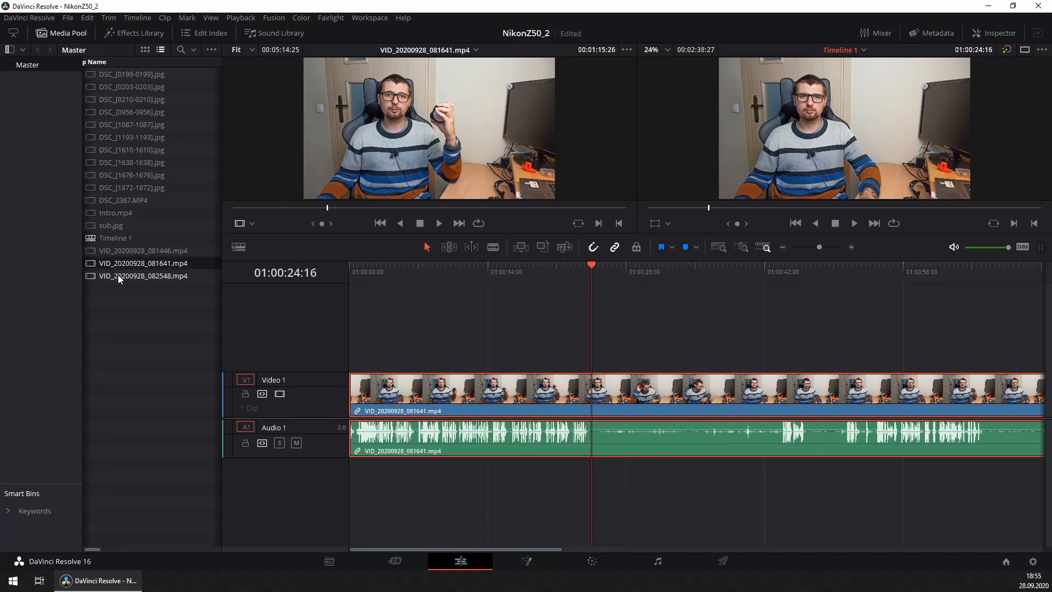
{"action": "left_click_drag", "start_coordinate": [117, 275], "coordinate": [607, 337]}
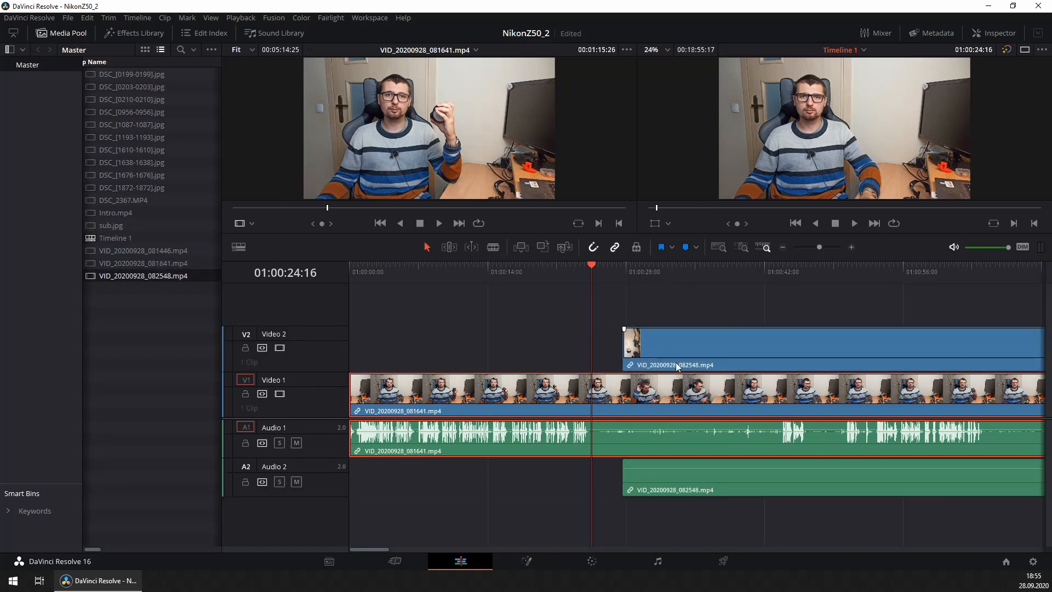
{"action": "left_click_drag", "start_coordinate": [678, 367], "coordinate": [721, 324]}
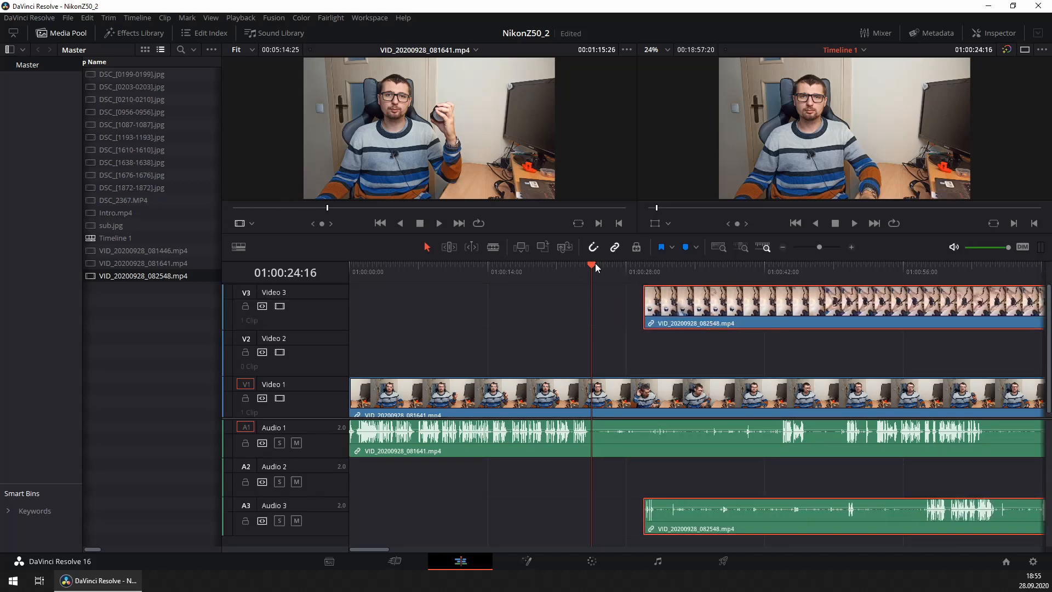
Split the main clip on Video 1 and Audio 1 at 01:00:24:02, where the speech ends.
{"action": "left_click_drag", "start_coordinate": [595, 263], "coordinate": [588, 265]}
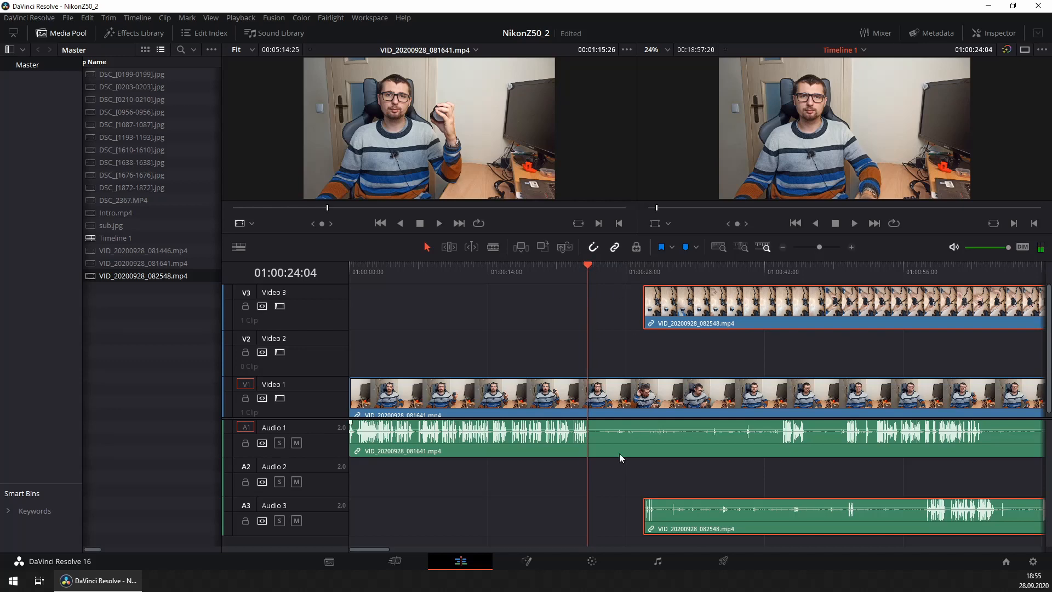
{"action": "scroll", "coordinate": [619, 453], "scroll_direction": "up", "scroll_amount": 5}
{"action": "left_click", "coordinate": [693, 269]}
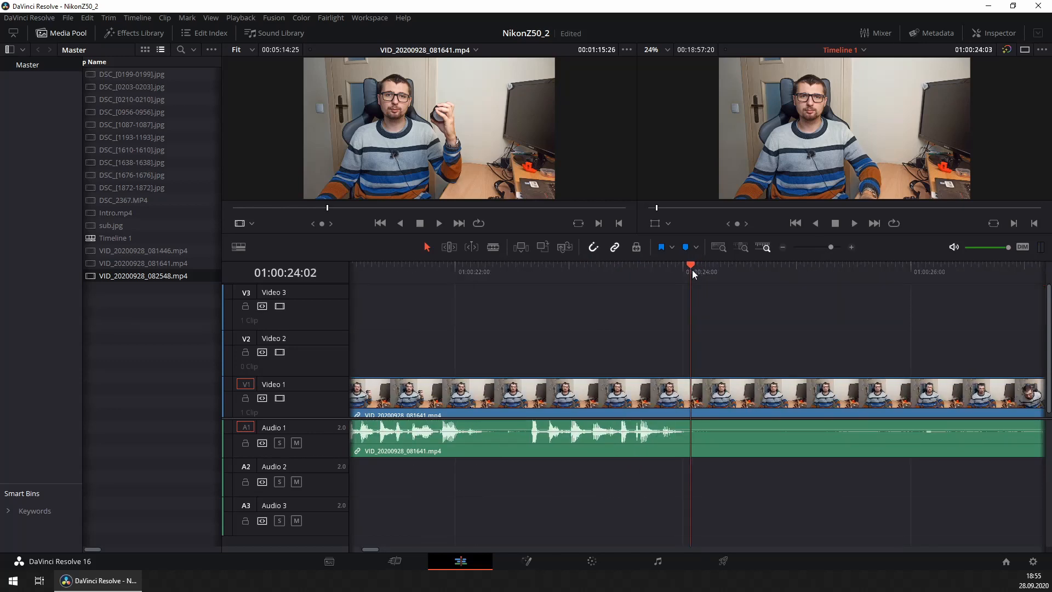
{"action": "scroll", "coordinate": [753, 403], "scroll_direction": "down", "scroll_amount": 8}
{"action": "key", "text": "ctrl+b"}
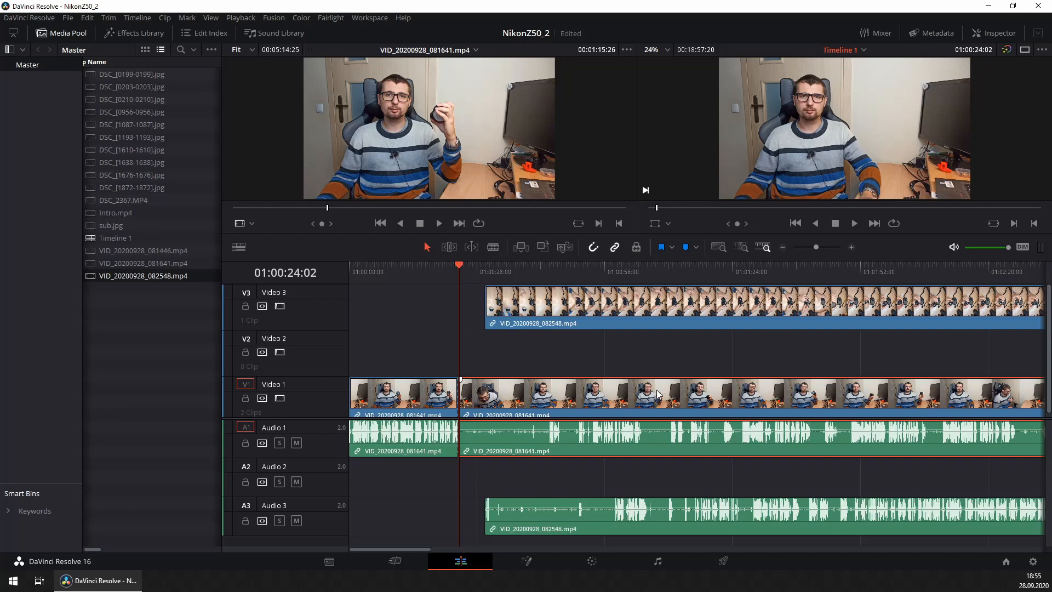
Turn the segment after the cut, the Audio 1 track and the Video 1 track off and back on in turn.
{"action": "key", "text": "d"}
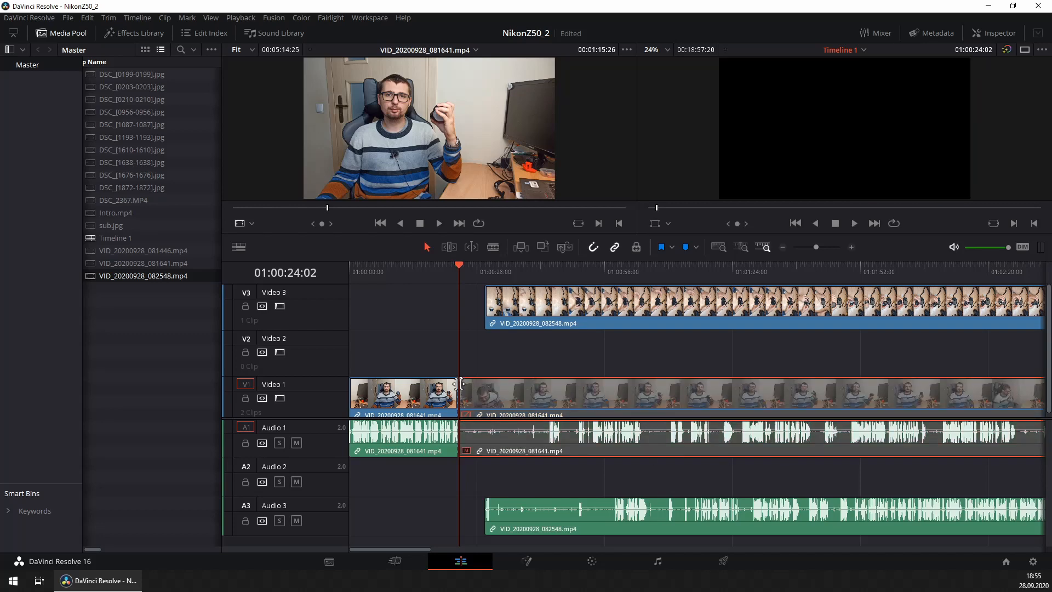
{"action": "key", "text": "d"}
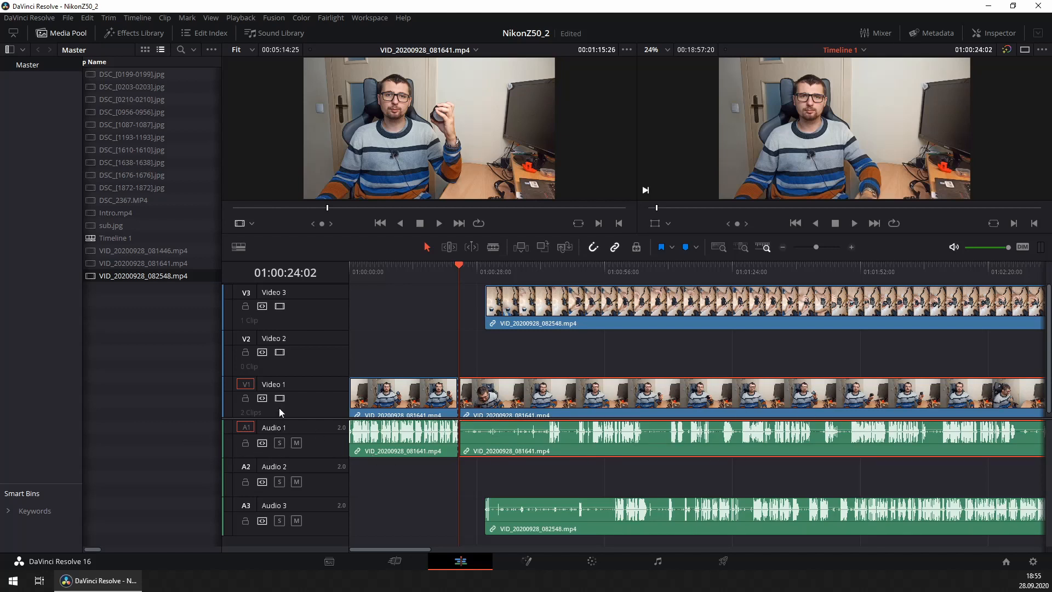
{"action": "left_click", "coordinate": [294, 443]}
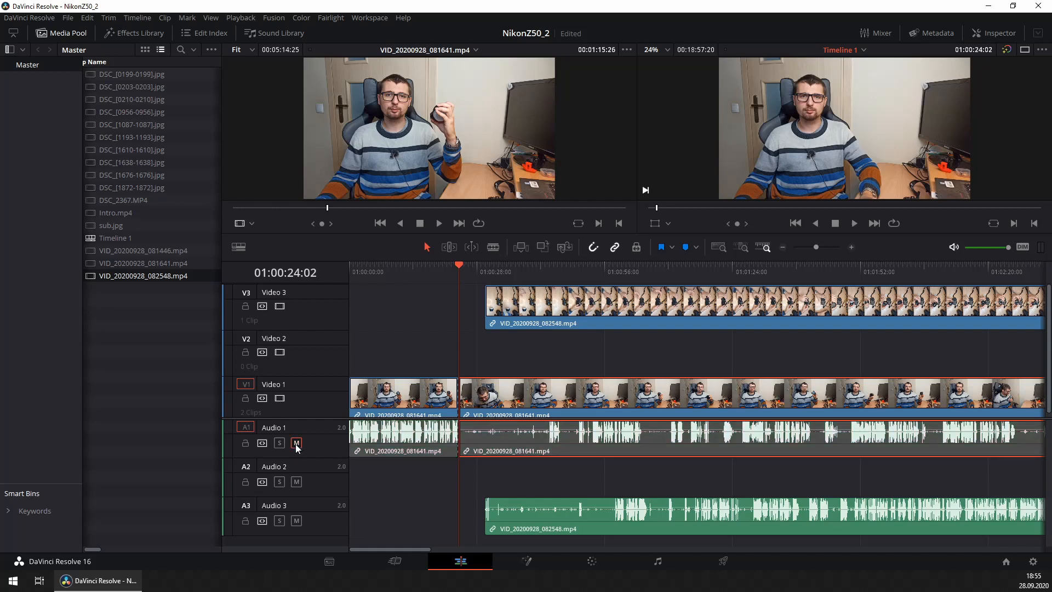
{"action": "left_click", "coordinate": [296, 443]}
{"action": "left_click", "coordinate": [279, 399]}
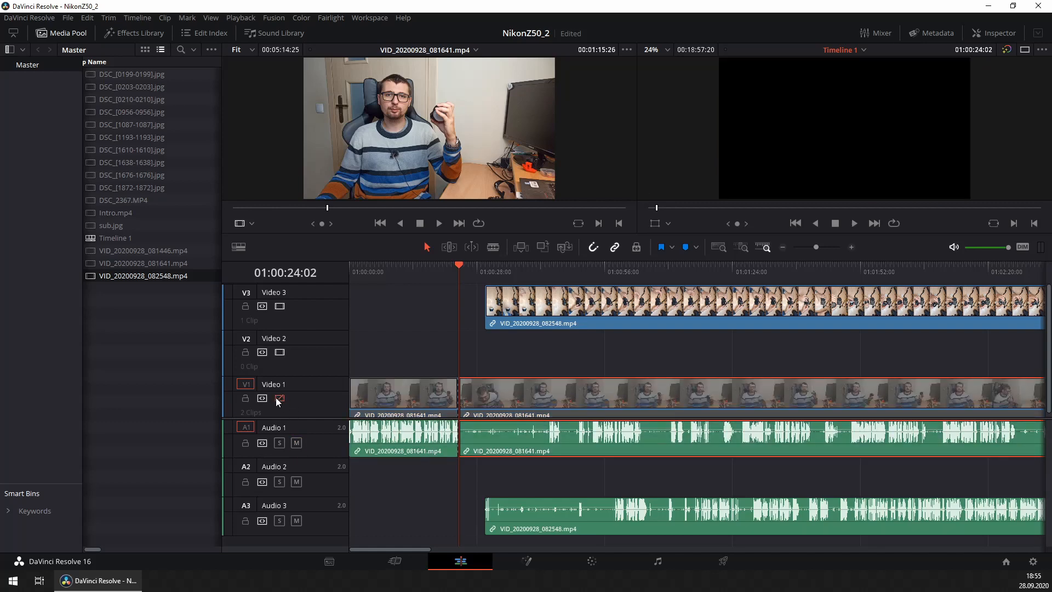
{"action": "left_click", "coordinate": [279, 399]}
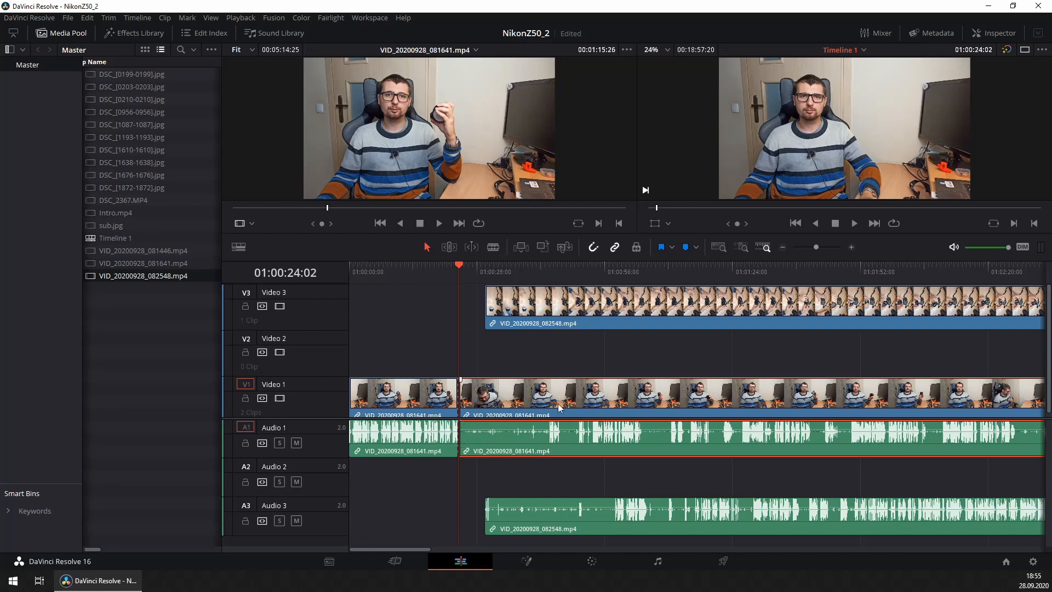
Examine the audio channel settings in the Clip Attributes of the segment after the cut, and cancel the dialog.
{"action": "right_click", "coordinate": [487, 432]}
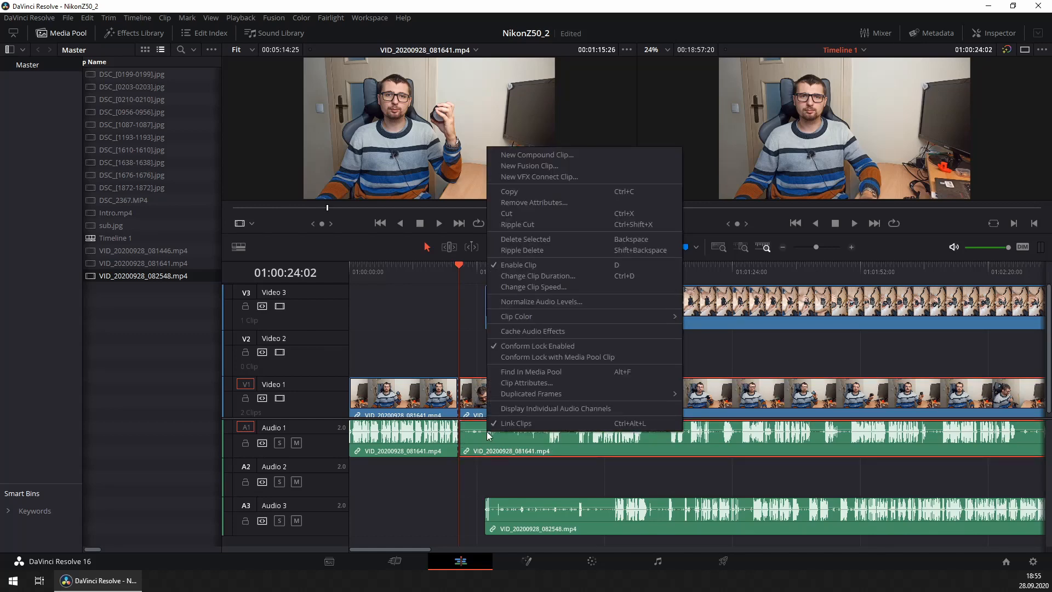
{"action": "left_click", "coordinate": [530, 384]}
{"action": "left_click", "coordinate": [482, 98]}
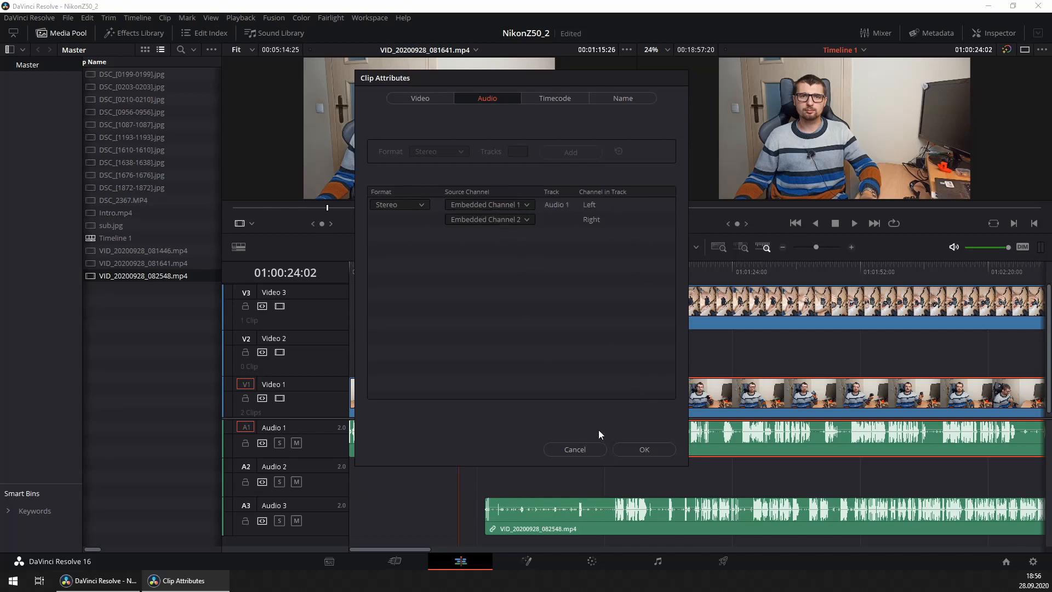
{"action": "left_click", "coordinate": [590, 448]}
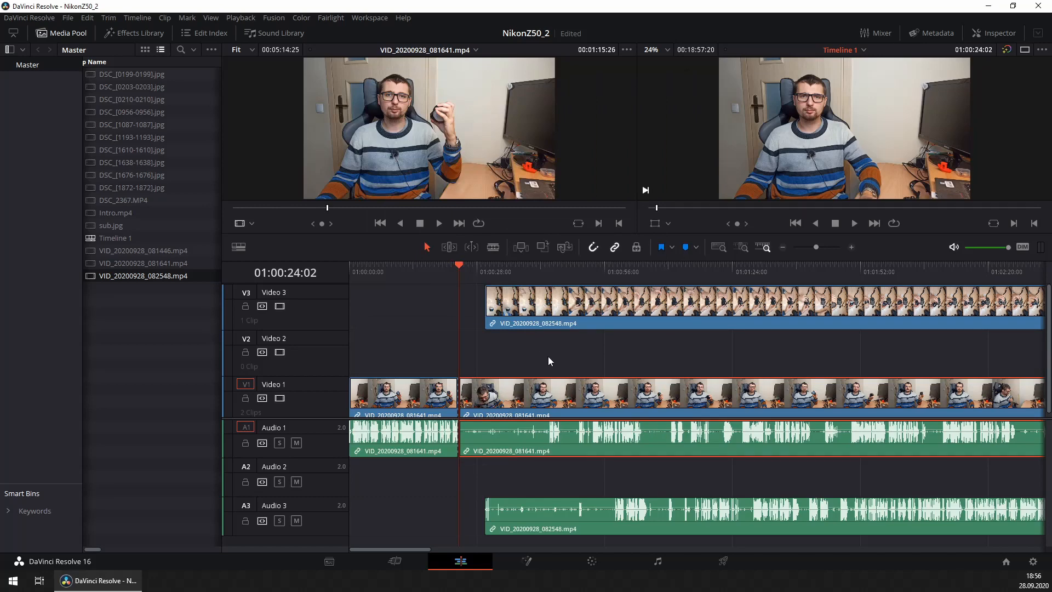
Move the VID_20200928_082548.mp4 clip on Video 3 further along the timeline.
{"action": "left_click_drag", "start_coordinate": [522, 301], "coordinate": [728, 299]}
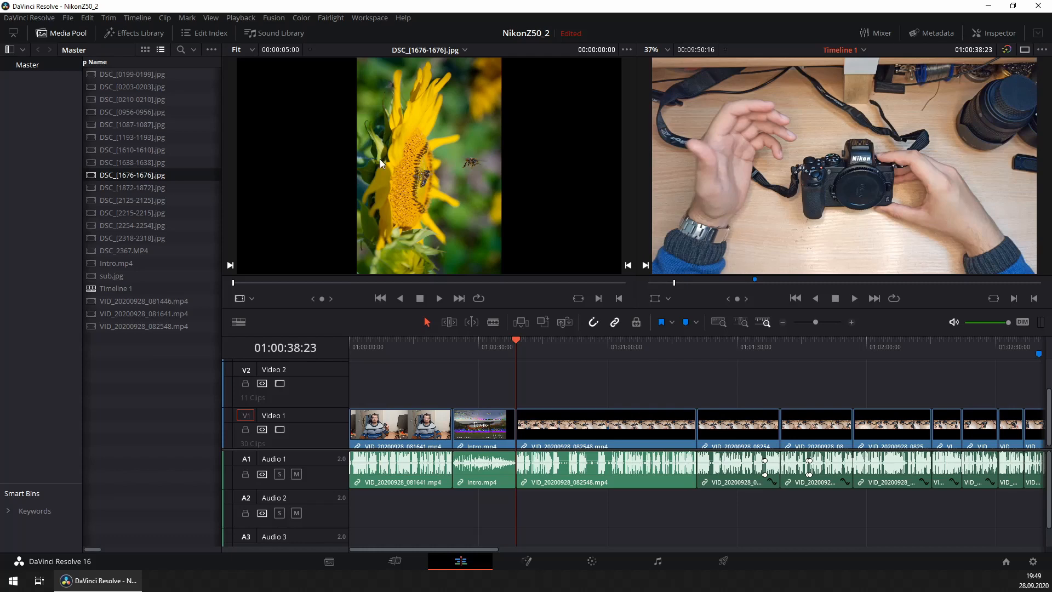
Place sub.jpg on the Video 2 track above the VID_20200928_082548.mp4 clip, at about 01:01:01.
{"action": "left_click", "coordinate": [107, 280]}
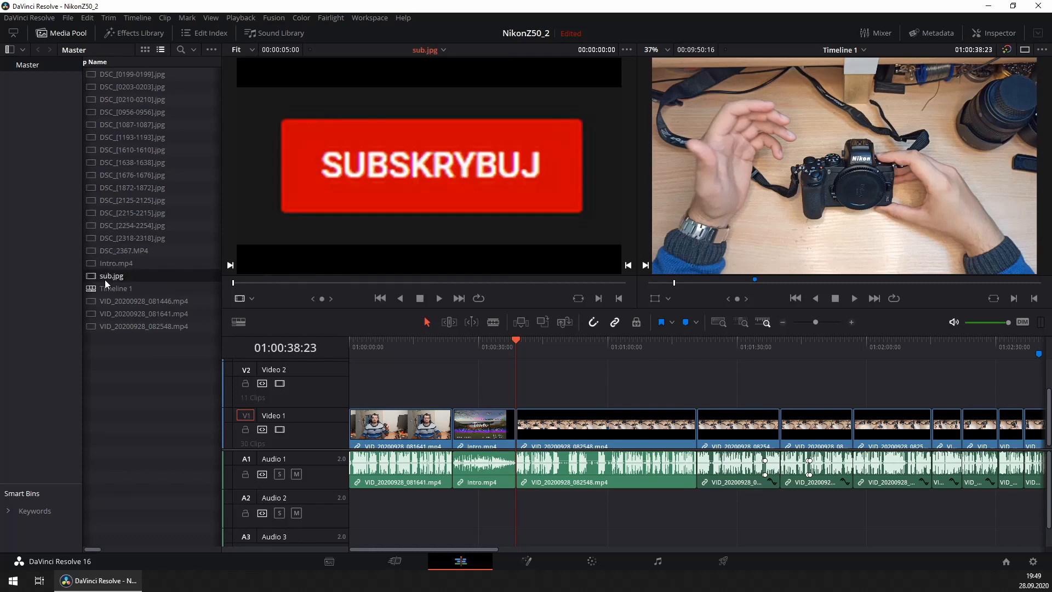
{"action": "left_click_drag", "start_coordinate": [127, 276], "coordinate": [636, 373]}
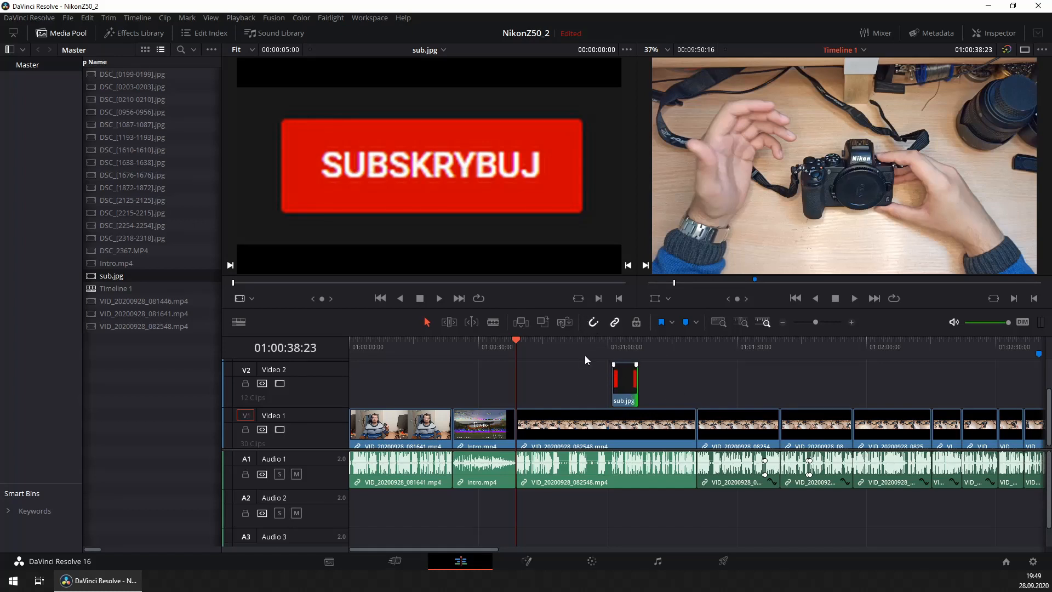
Show the sub.jpg overlay at 01:01:01:02 and shrink it proportionally to about 70% with the on-screen Transform controls.
{"action": "left_click", "coordinate": [612, 345]}
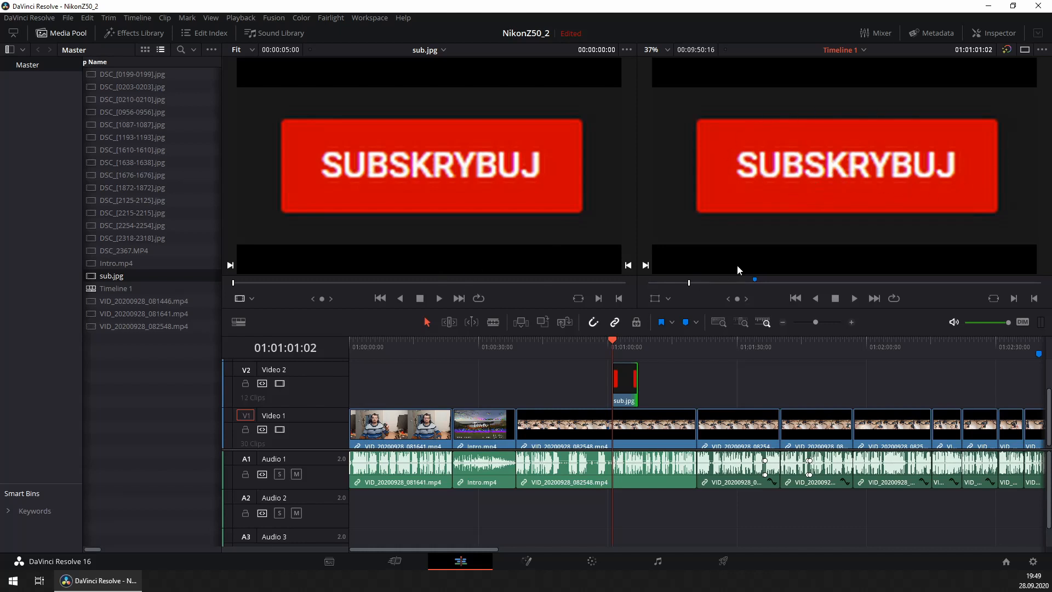
{"action": "left_click", "coordinate": [655, 299]}
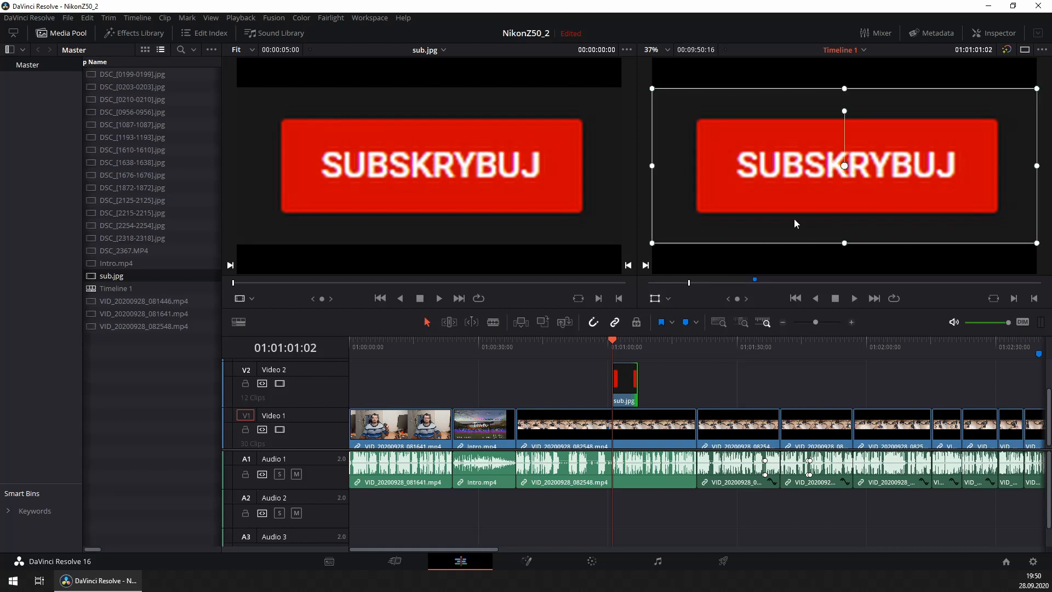
{"action": "left_click_drag", "start_coordinate": [654, 248], "coordinate": [708, 220]}
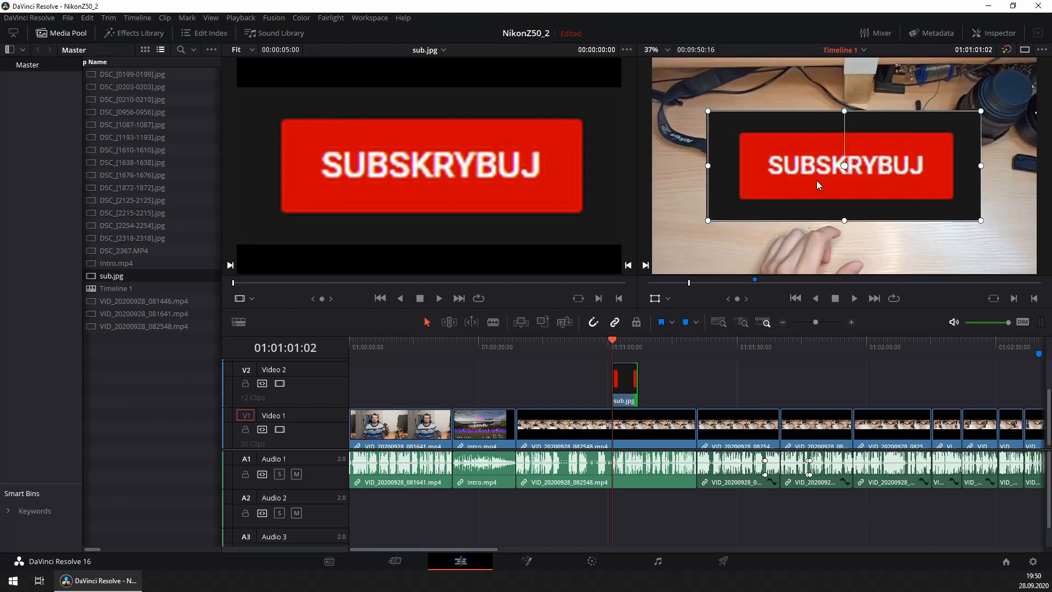
Shrink the sub.jpg overlay to a zoom of 0.196 and position it in the frame's upper-left corner at X -709.278, Y 387.988.
{"action": "left_click", "coordinate": [994, 34]}
{"action": "left_click", "coordinate": [62, 34]}
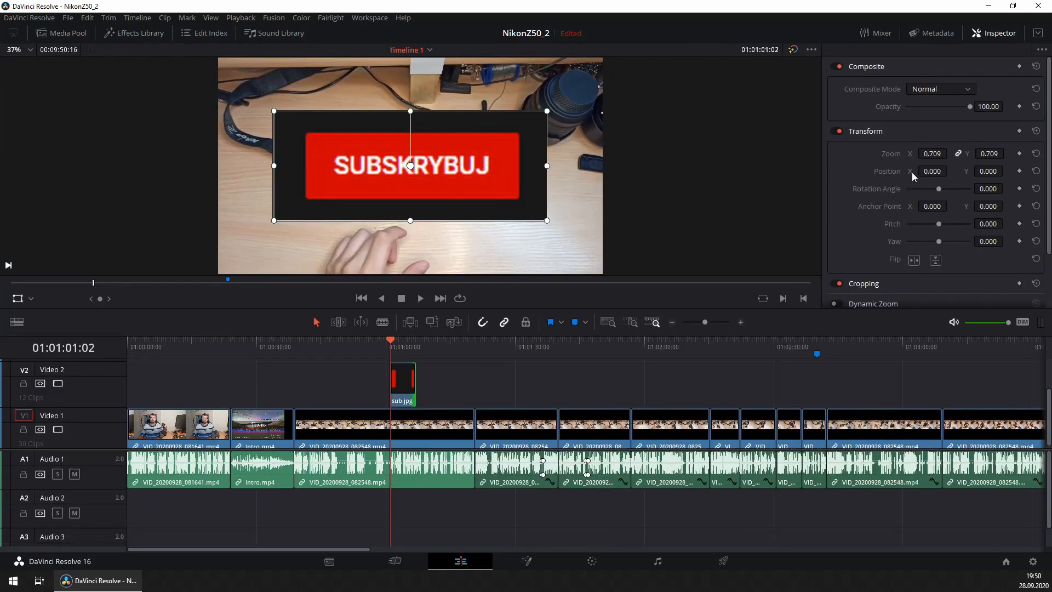
{"action": "left_click_drag", "start_coordinate": [933, 155], "coordinate": [930, 171]}
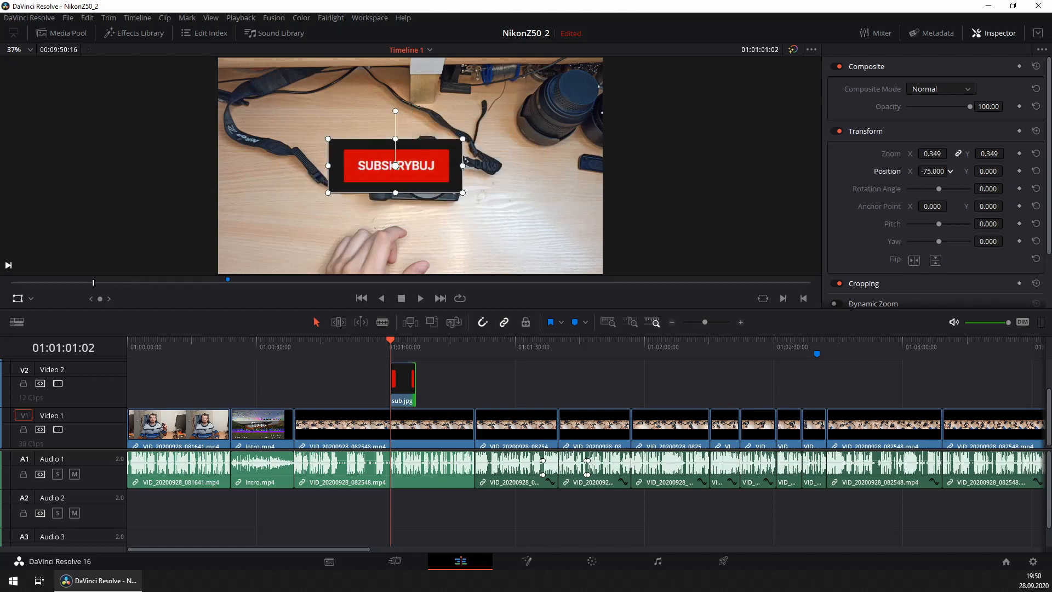
{"action": "left_click_drag", "start_coordinate": [451, 178], "coordinate": [295, 93]}
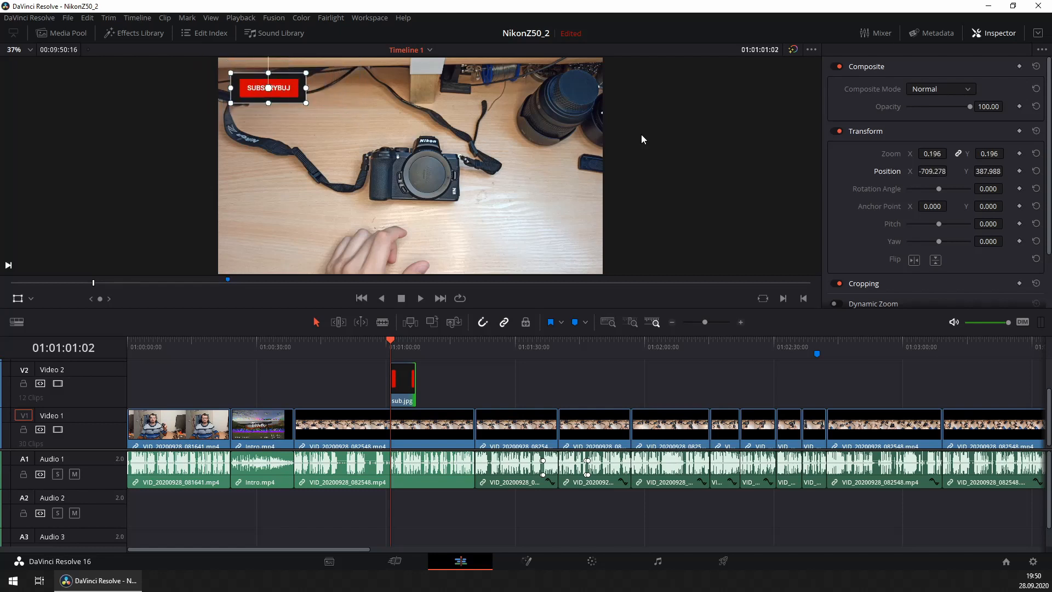
Try the Crop Left setting on the sub.jpg overlay and leave it at 0.000.
{"action": "scroll", "coordinate": [1047, 223], "scroll_direction": "down", "scroll_amount": 3}
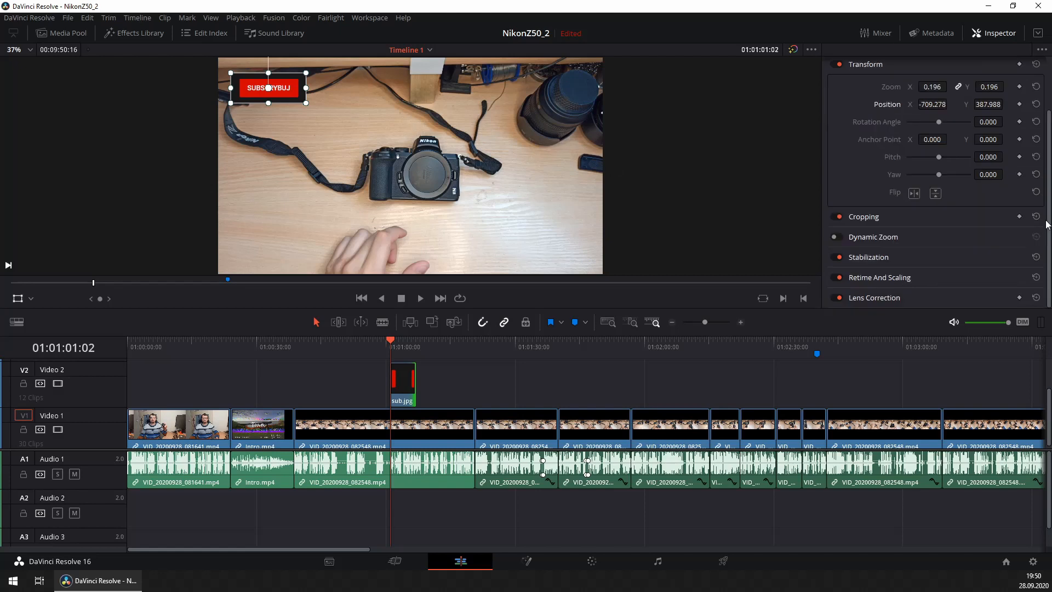
{"action": "left_click", "coordinate": [874, 218]}
{"action": "mouse_move", "coordinate": [907, 239]}
{"action": "left_mouse_down"}
{"action": "mouse_move", "coordinate": [944, 246]}
{"action": "mouse_move", "coordinate": [901, 251]}
{"action": "left_mouse_up"}
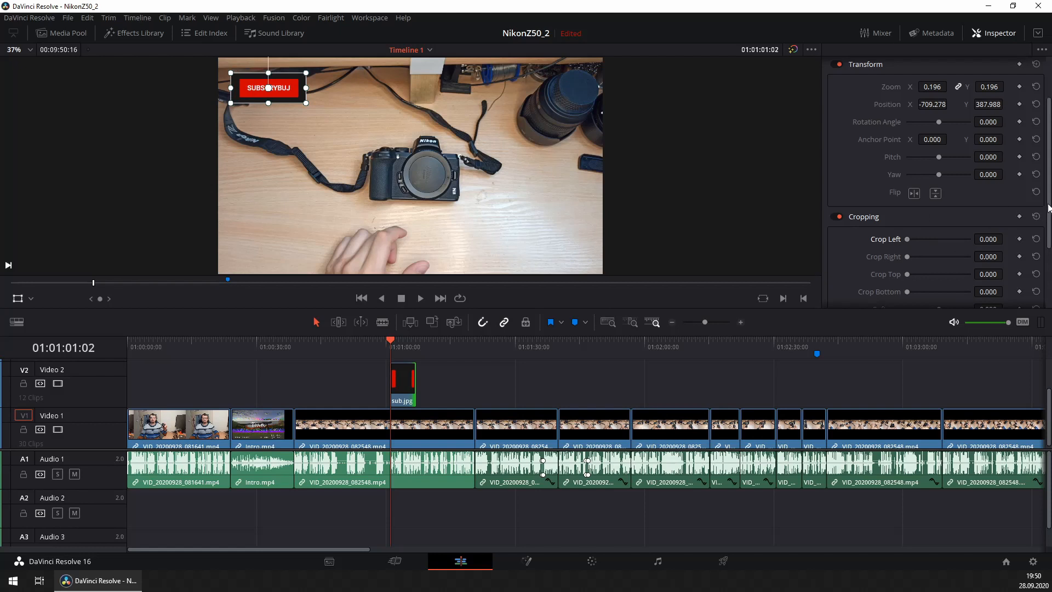
{"action": "left_click_drag", "start_coordinate": [1049, 207], "coordinate": [1049, 175]}
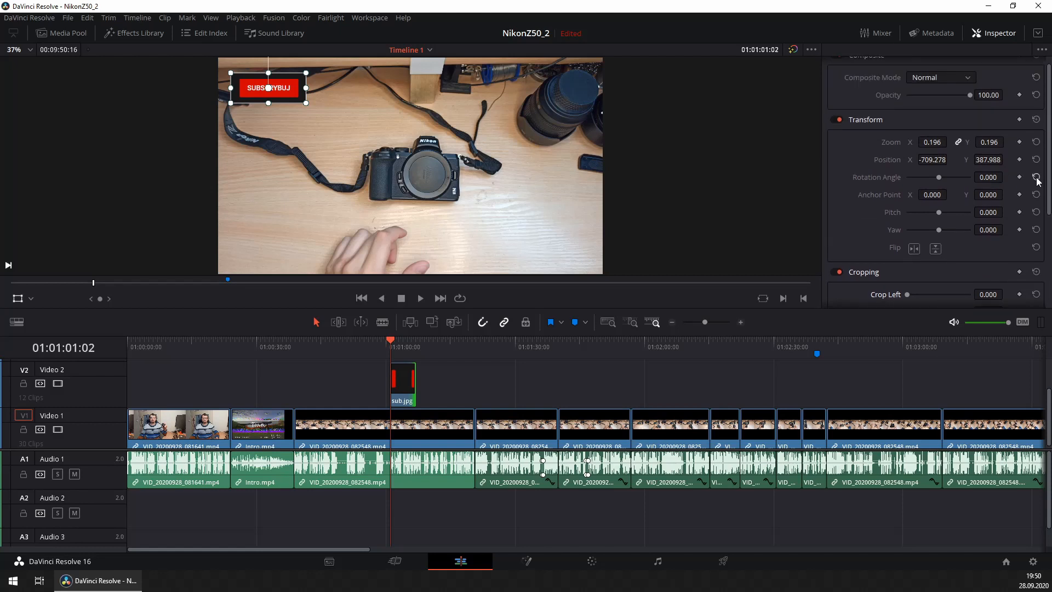
Play the timeline from just before the sub.jpg overlay to check how the resized image appears.
{"action": "left_click", "coordinate": [383, 347]}
{"action": "key", "text": "space"}
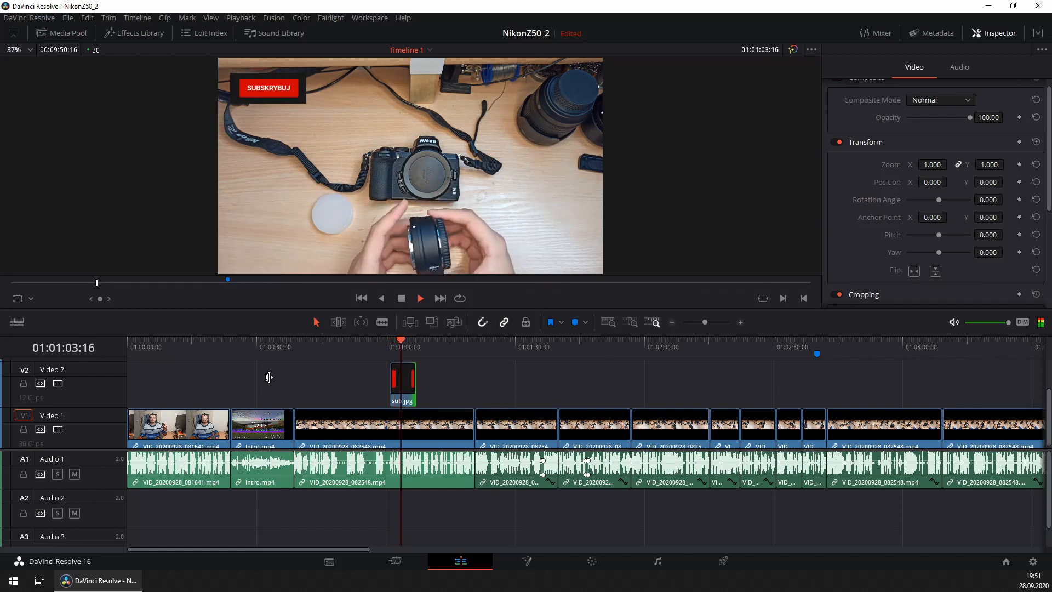
{"action": "key", "text": "space"}
{"action": "left_click", "coordinate": [129, 33]}
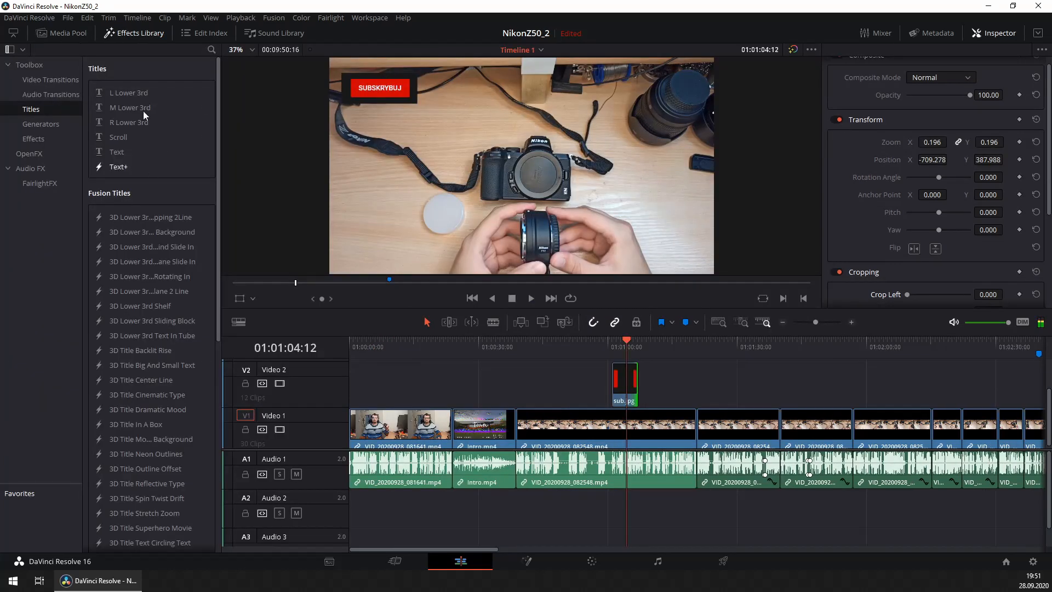
{"action": "left_click", "coordinate": [143, 40]}
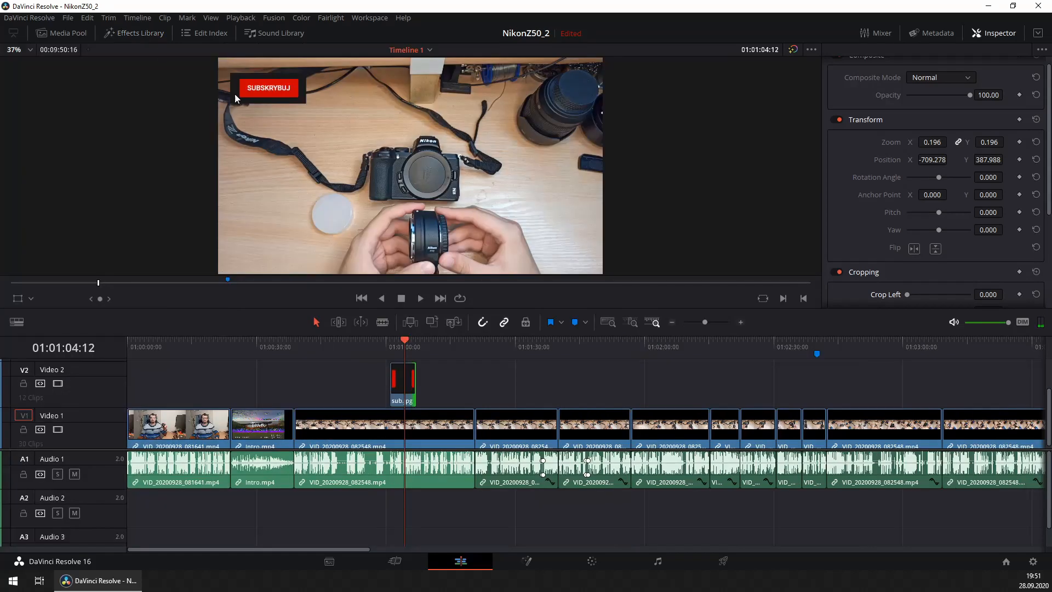
Add fades to the sub.jpg overlay on Video 2 and play it through from 01:01:01:02.
{"action": "scroll", "coordinate": [567, 421], "scroll_direction": "up", "scroll_amount": 2}
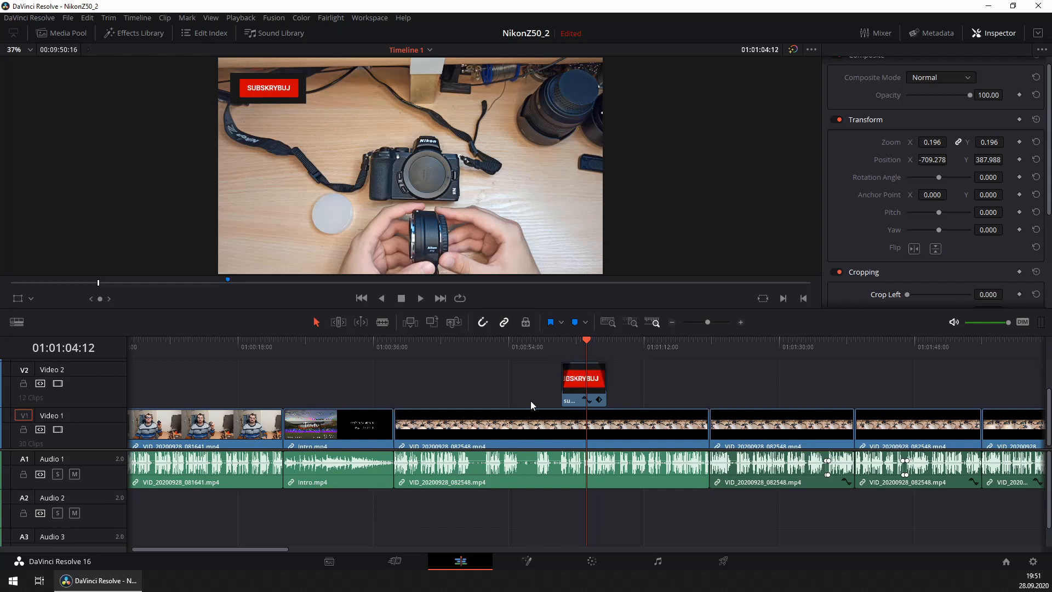
{"action": "left_click", "coordinate": [562, 346]}
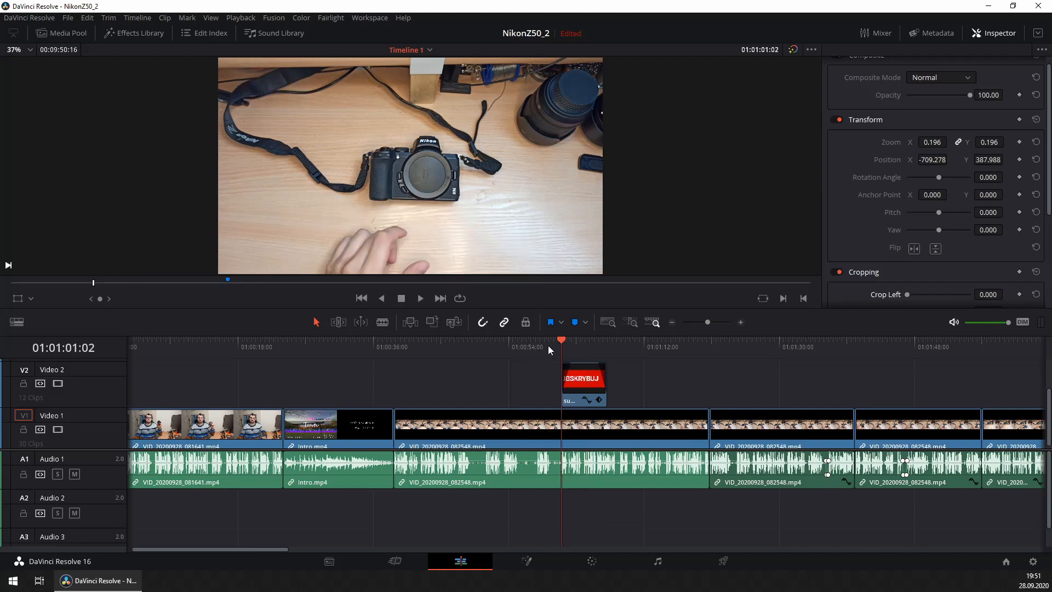
{"action": "key", "text": "space"}
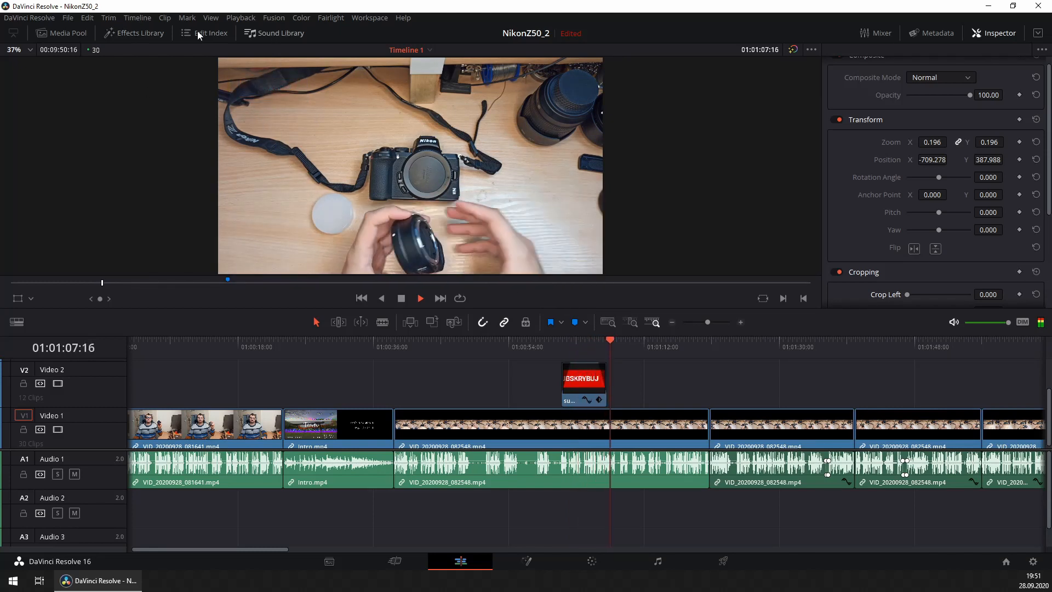
{"action": "key", "text": "space"}
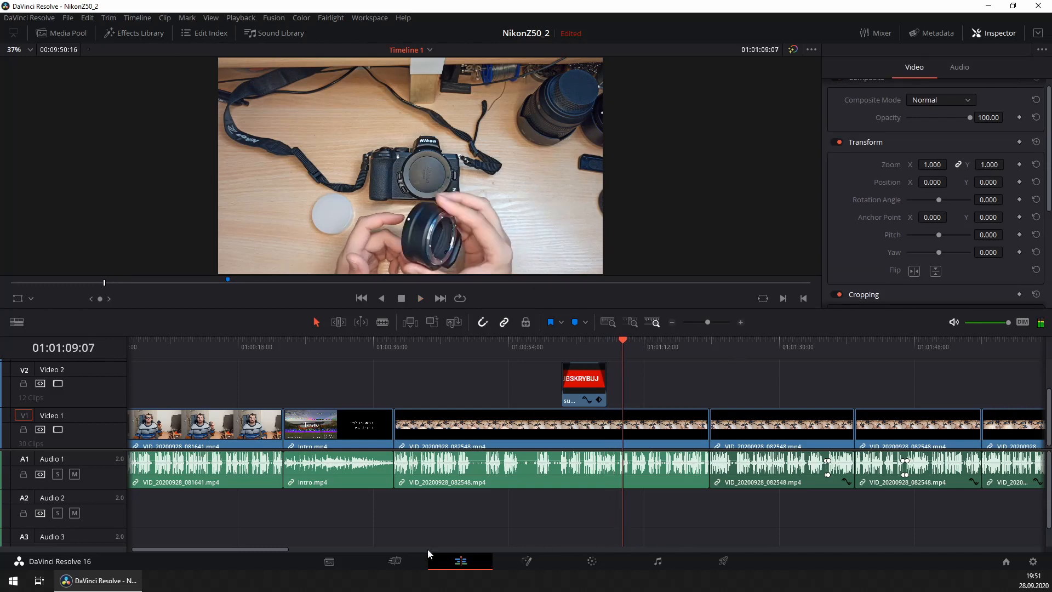
Go to Marker 1 at 01:02:40:03, enlarge the waveform around it and play the short passage that follows.
{"action": "left_click_drag", "start_coordinate": [248, 551], "coordinate": [396, 547]}
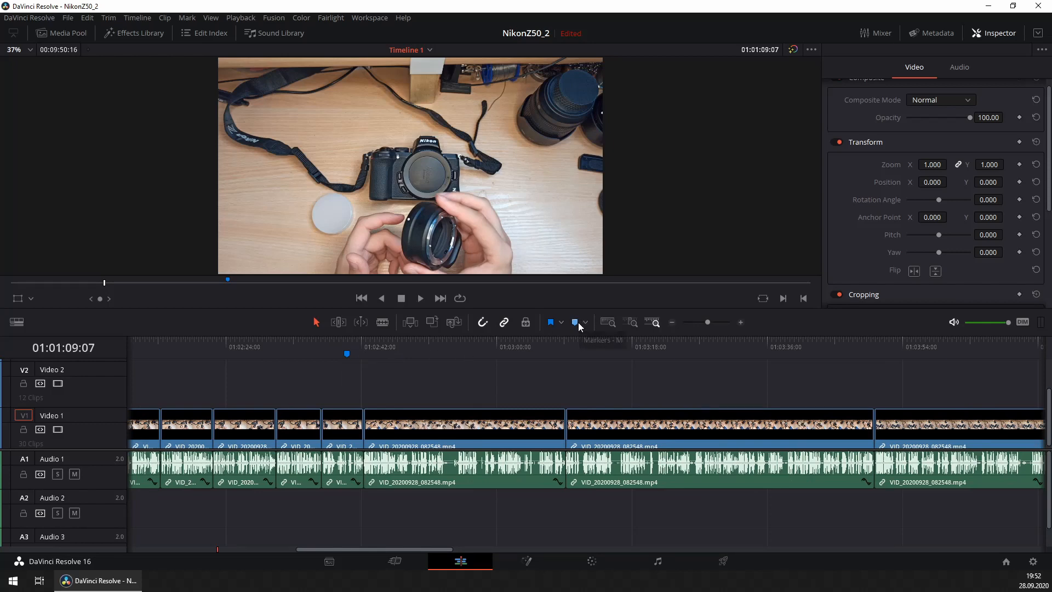
{"action": "left_click", "coordinate": [347, 353]}
{"action": "scroll", "coordinate": [694, 495], "scroll_direction": "up", "scroll_amount": 10}
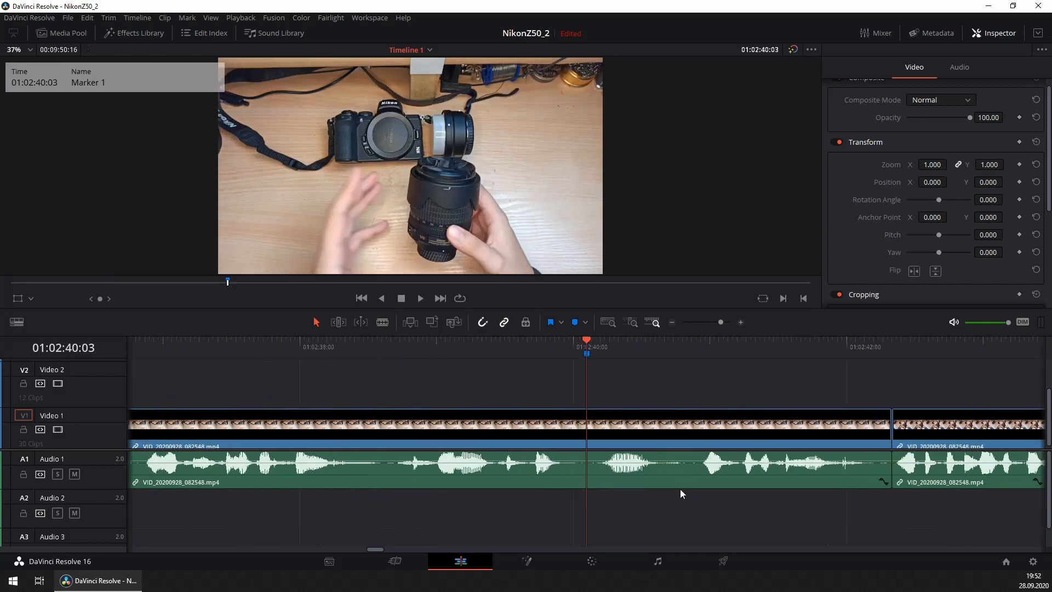
{"action": "scroll", "coordinate": [617, 478], "scroll_direction": "down", "scroll_amount": 1}
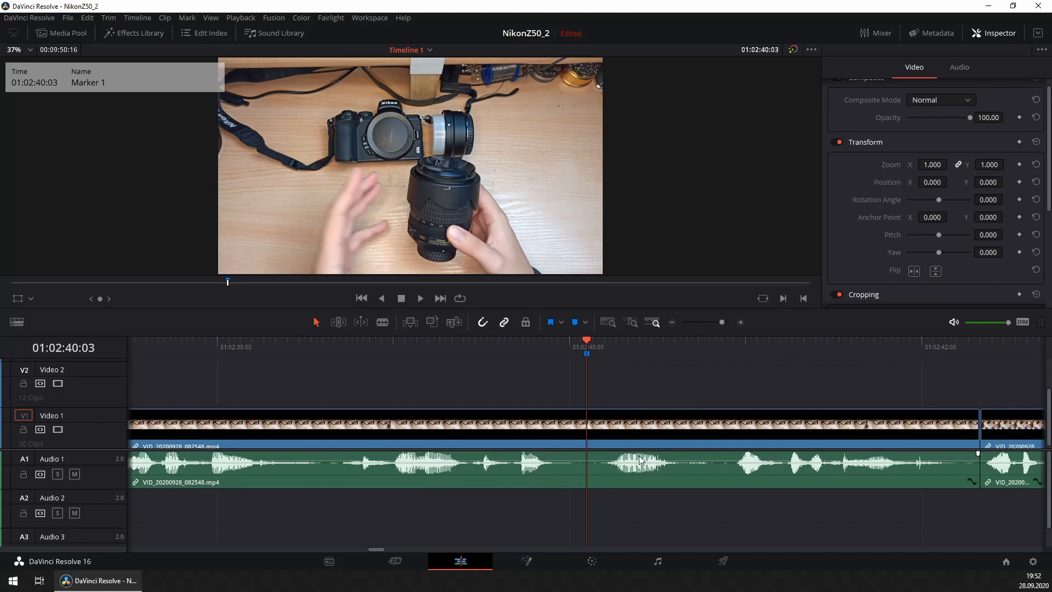
{"action": "key", "text": "space"}
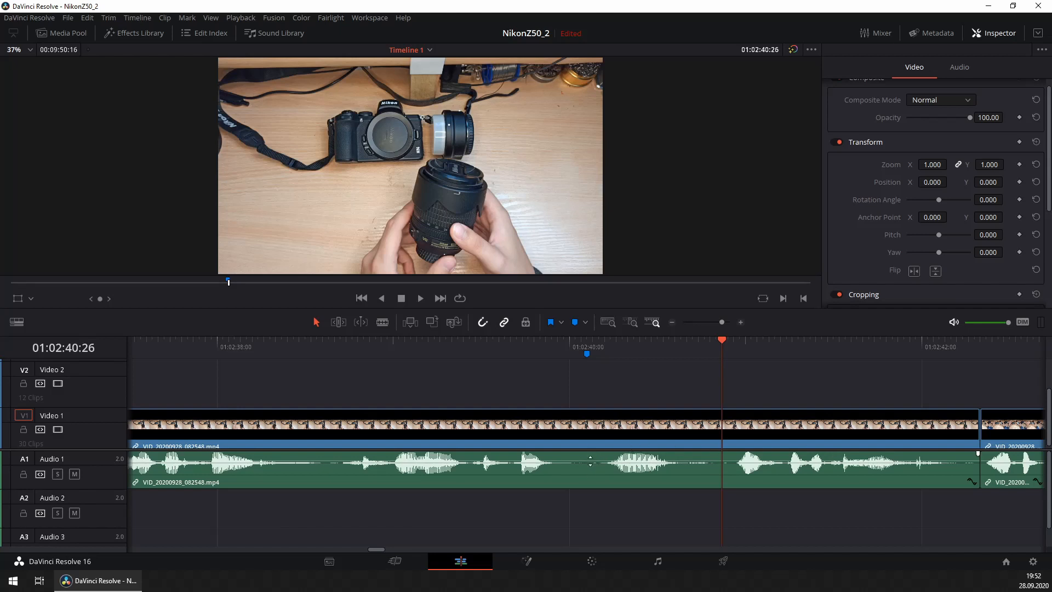
Try raising the volume line of the clip at Marker 1 to 1.74 dB and bring it back down.
{"action": "left_click_drag", "start_coordinate": [591, 460], "coordinate": [587, 461]}
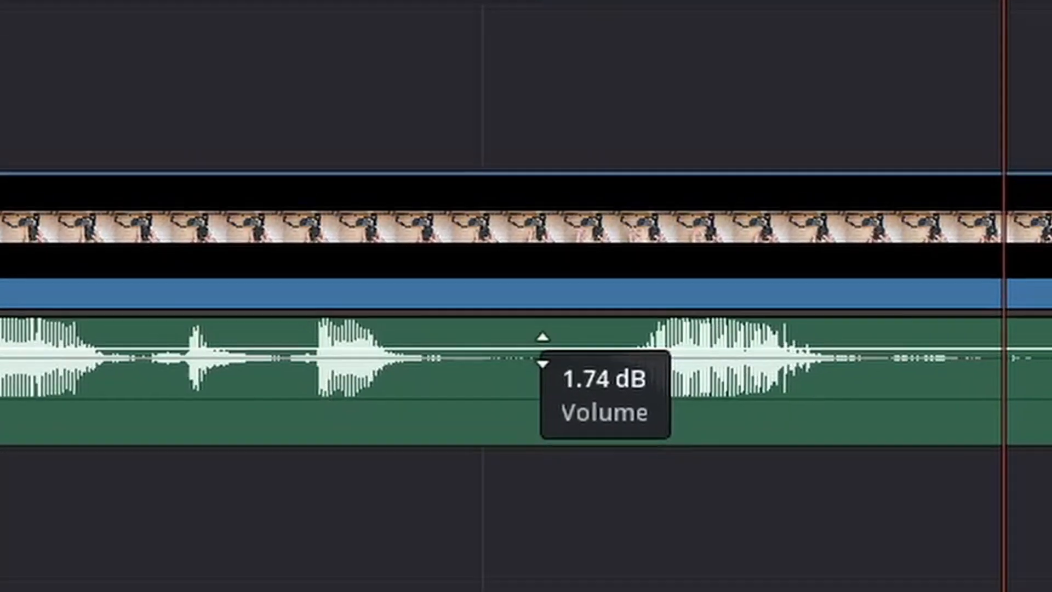
{"action": "left_click_drag", "start_coordinate": [543, 351], "coordinate": [543, 356]}
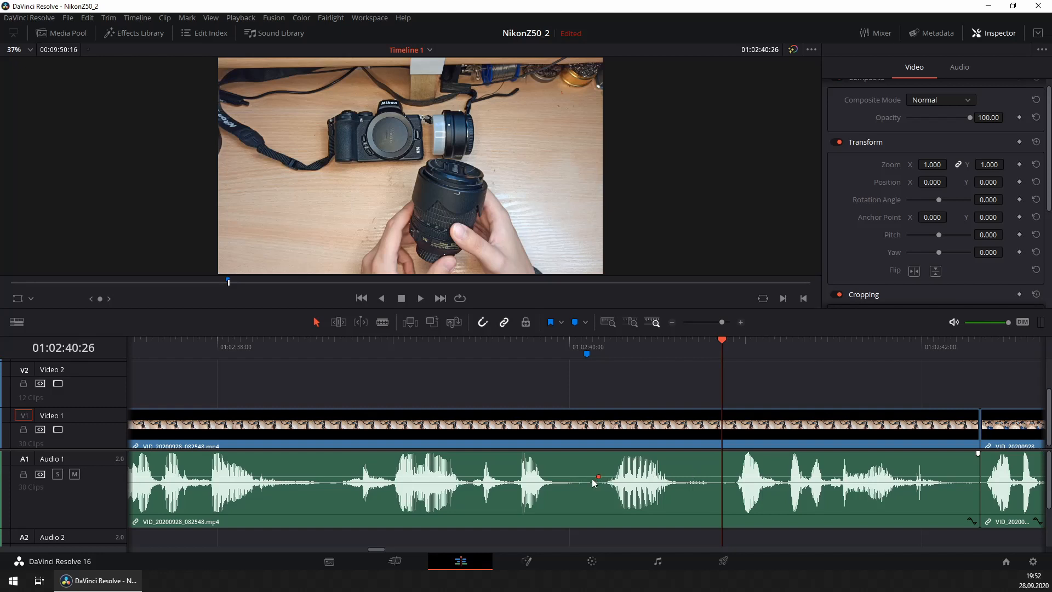
Add pairs of volume keyframes before and after the sound following Marker 1, and pull the inner two down to silence it.
{"action": "left_click", "coordinate": [586, 477], "text": "alt"}
{"action": "left_click", "coordinate": [700, 477], "text": "alt"}
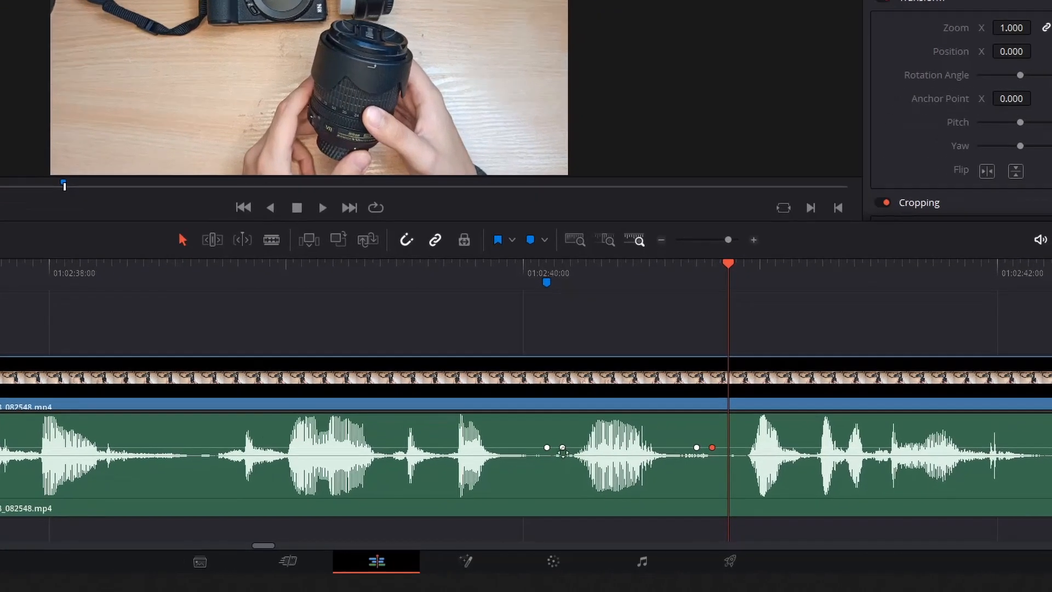
{"action": "left_click_drag", "start_coordinate": [599, 477], "coordinate": [600, 521]}
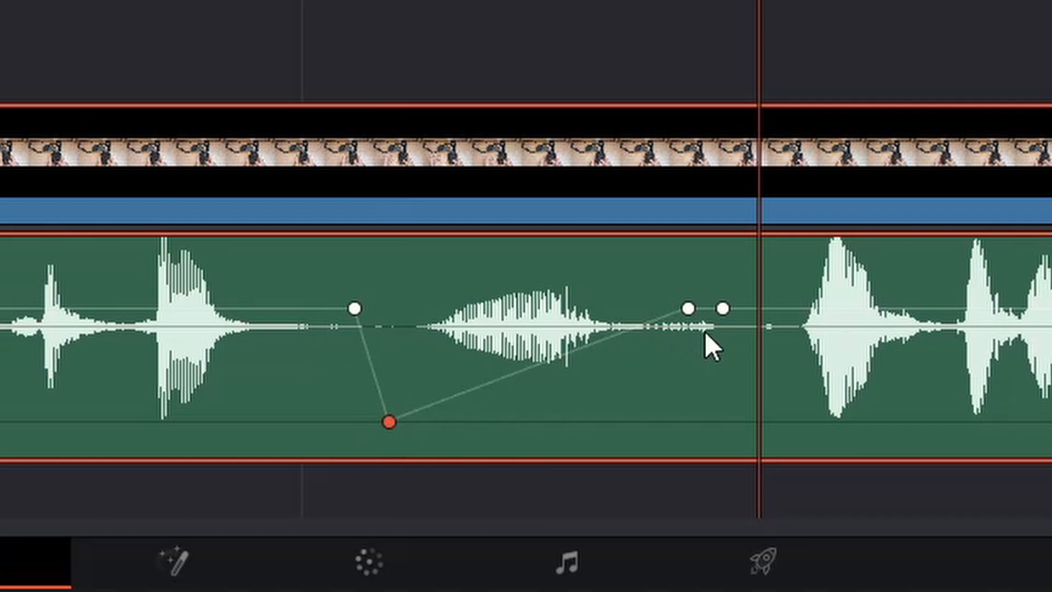
{"action": "left_click_drag", "start_coordinate": [686, 308], "coordinate": [671, 422]}
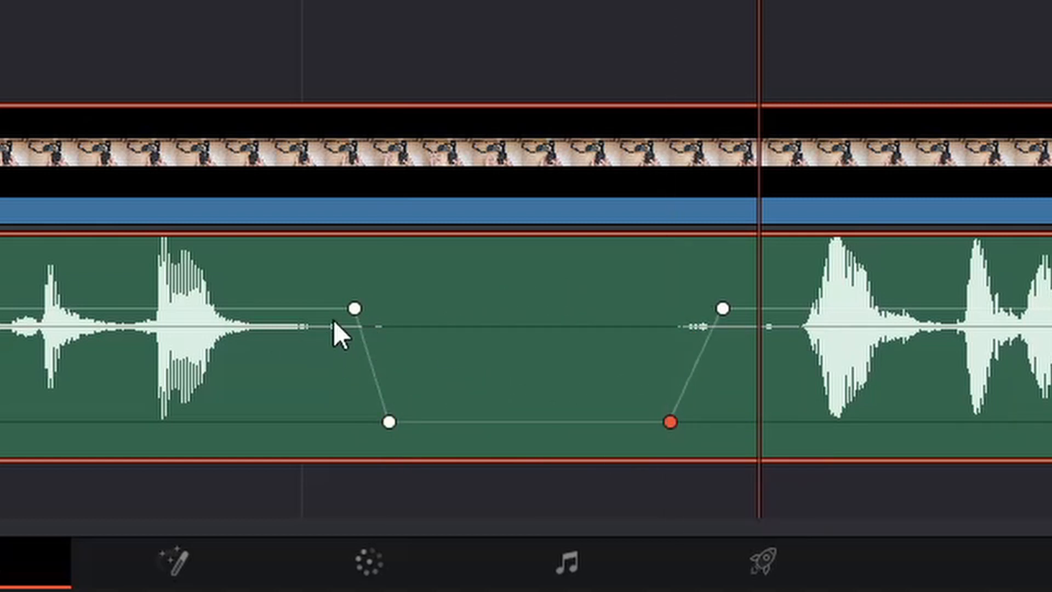
Try lowering the first outer volume keyframe to -30.00 dB and undo that change.
{"action": "left_click_drag", "start_coordinate": [351, 309], "coordinate": [355, 384]}
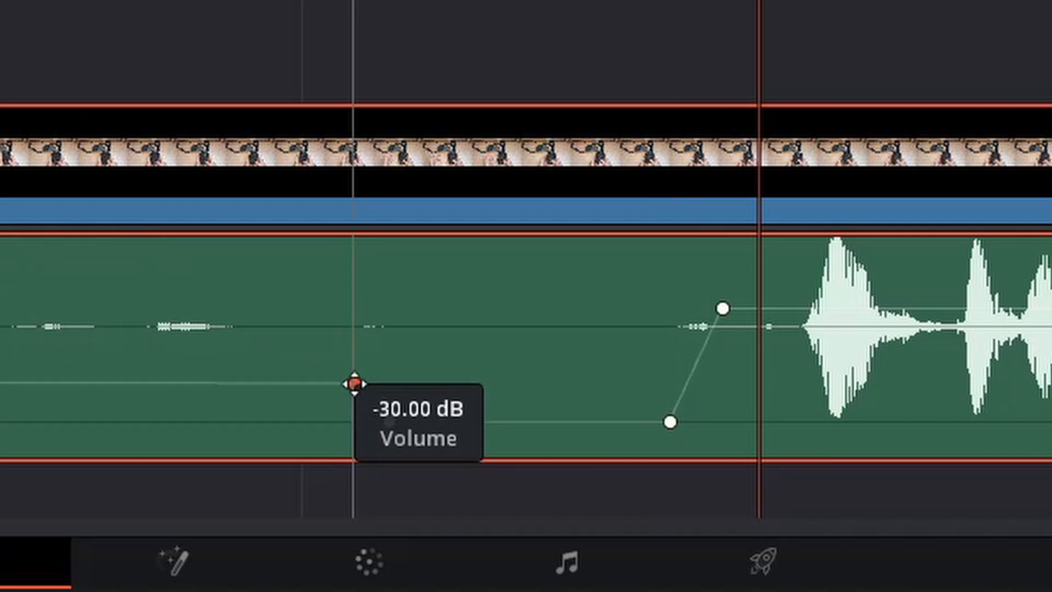
{"action": "key", "text": "ctrl+z"}
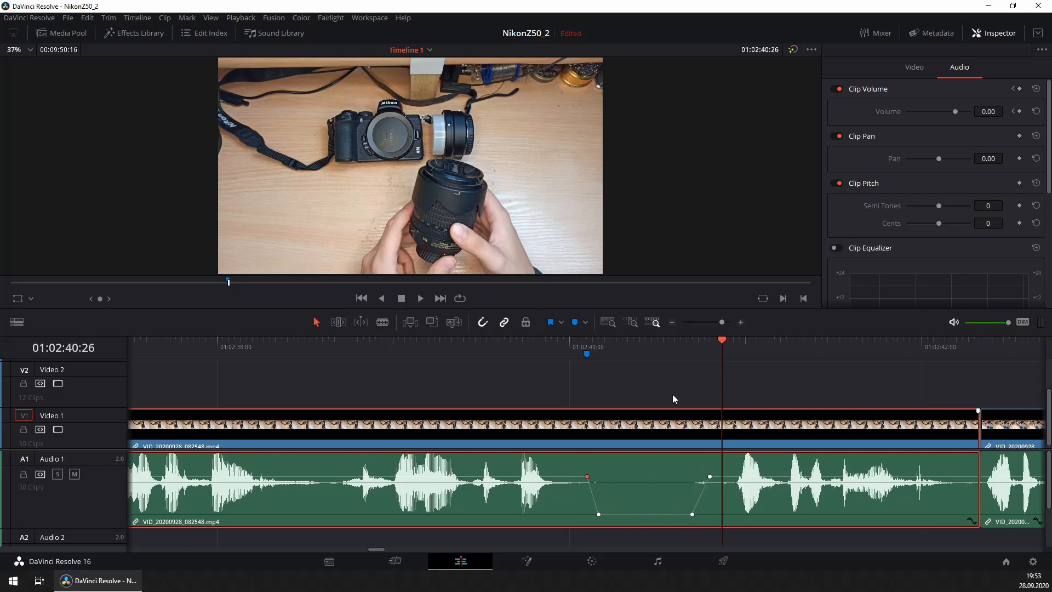
Place a Text title on Video 3 above the flower photo at about 01:06:02 and trim it to the photo's length.
{"action": "scroll", "coordinate": [673, 395], "scroll_direction": "down", "scroll_amount": 5}
{"action": "left_click", "coordinate": [688, 377]}
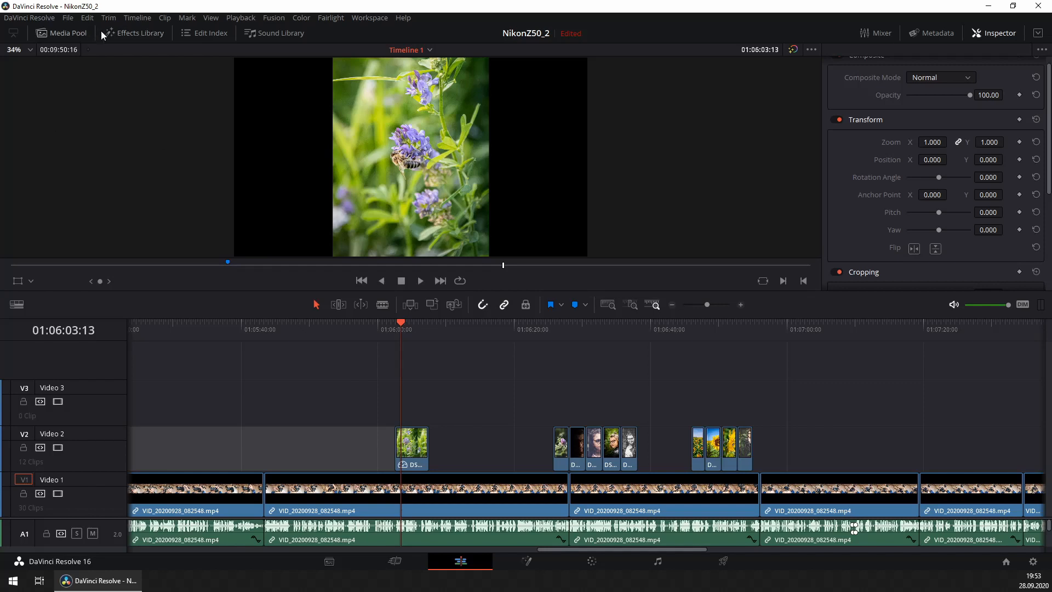
{"action": "left_click", "coordinate": [120, 34]}
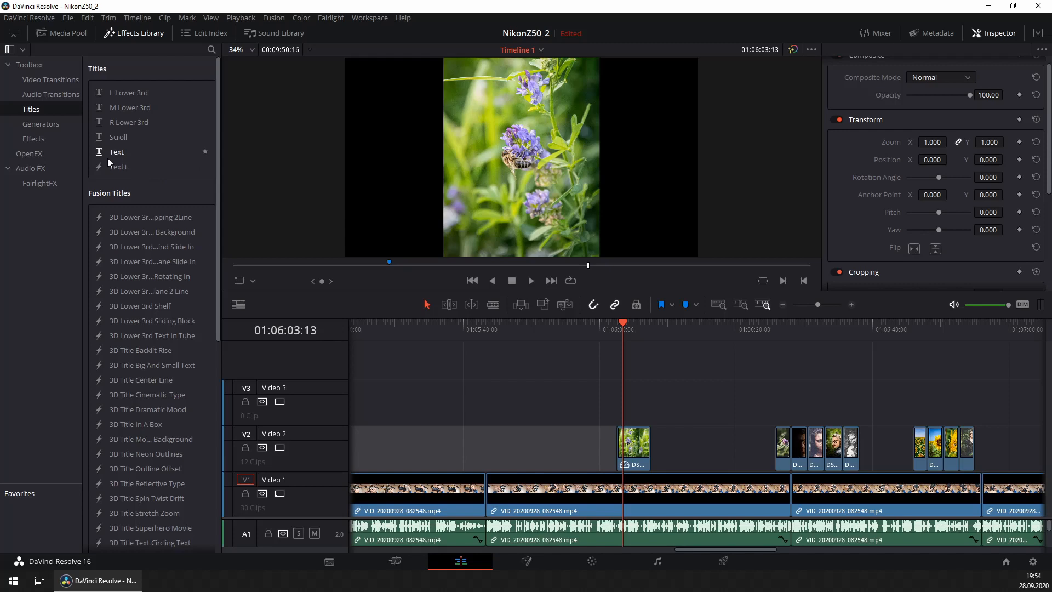
{"action": "left_click_drag", "start_coordinate": [116, 152], "coordinate": [623, 412]}
{"action": "key", "text": "Down"}
{"action": "key", "text": "Down"}
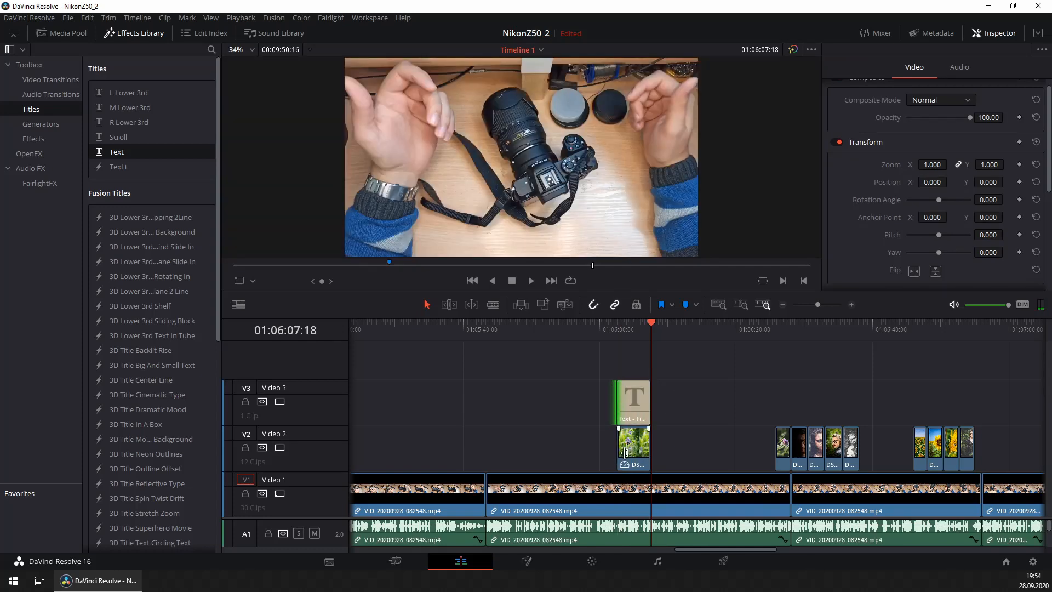
Add fades to the Text title on Video 3 and show its frame at 01:06:05:04.
{"action": "left_click", "coordinate": [616, 338]}
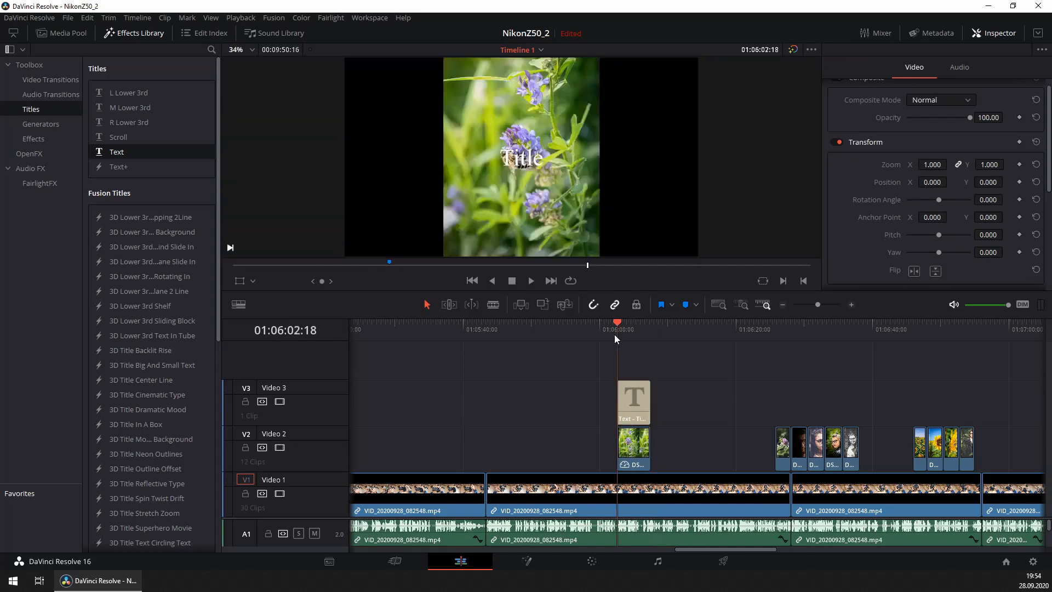
{"action": "mouse_move", "coordinate": [620, 378]}
{"action": "left_mouse_down"}
{"action": "mouse_move", "coordinate": [647, 382]}
{"action": "mouse_move", "coordinate": [620, 383]}
{"action": "left_mouse_up"}
{"action": "left_click", "coordinate": [634, 333]}
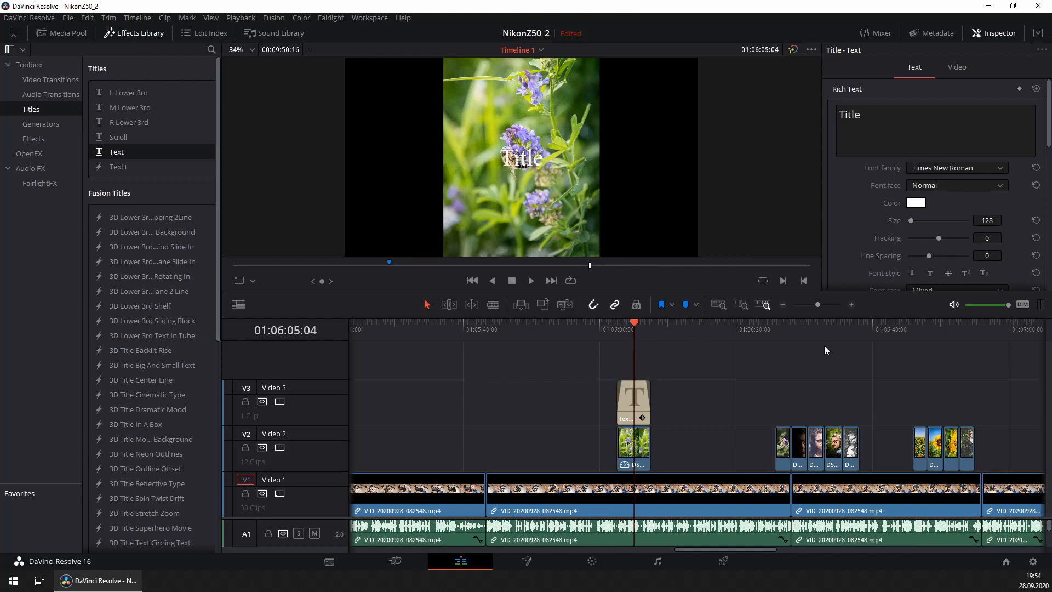
Change the title text to "18-105 DX - kit" and set it in Segoe UI at size 101.
{"action": "left_click", "coordinate": [864, 118]}
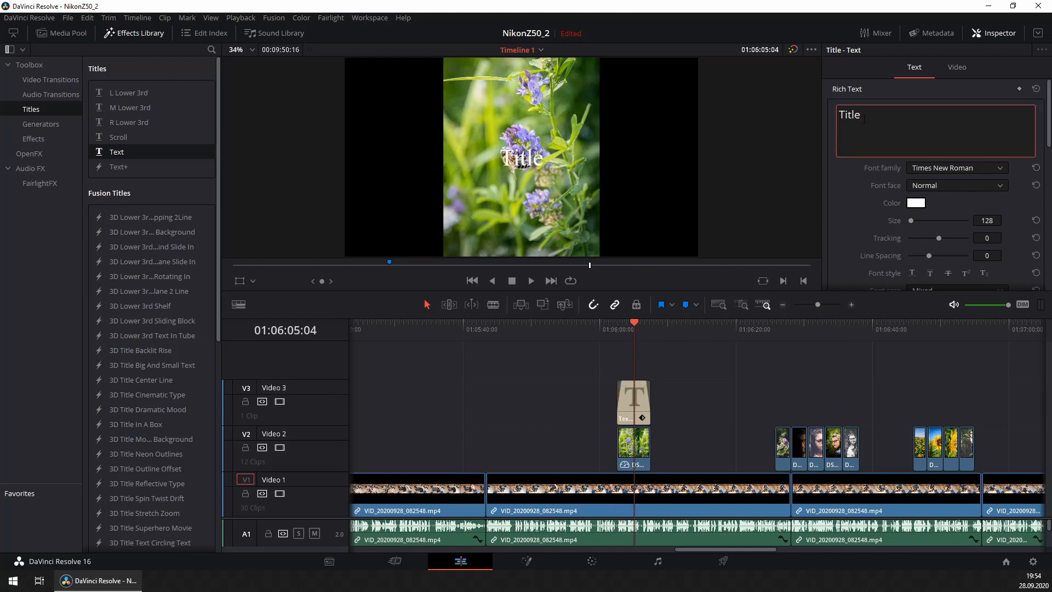
{"action": "left_click_drag", "start_coordinate": [887, 124], "coordinate": [792, 120]}
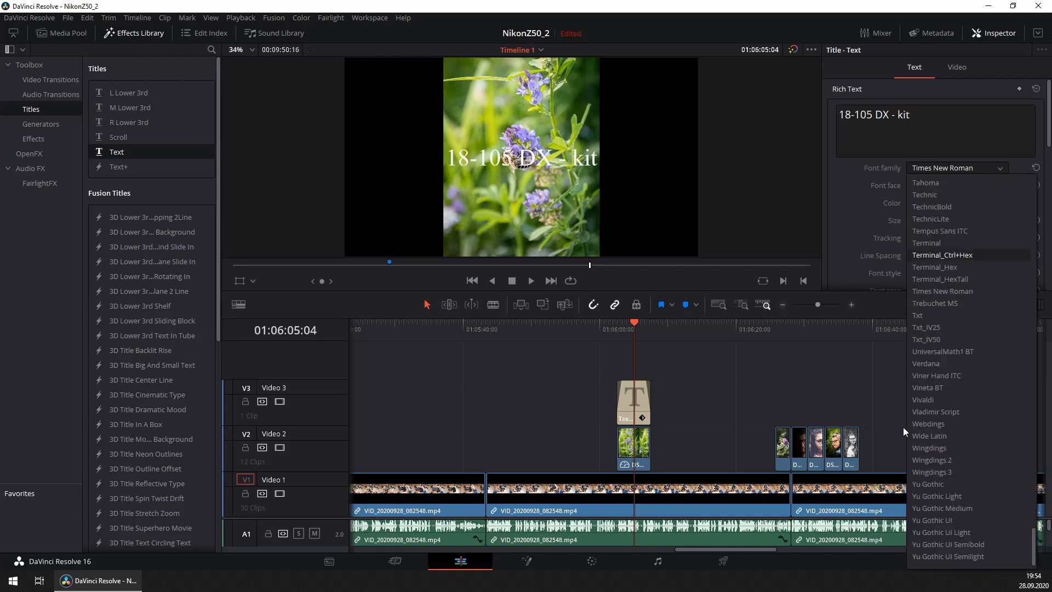
{"action": "left_click", "coordinate": [912, 116]}
{"action": "left_click_drag", "start_coordinate": [912, 117], "coordinate": [770, 119]}
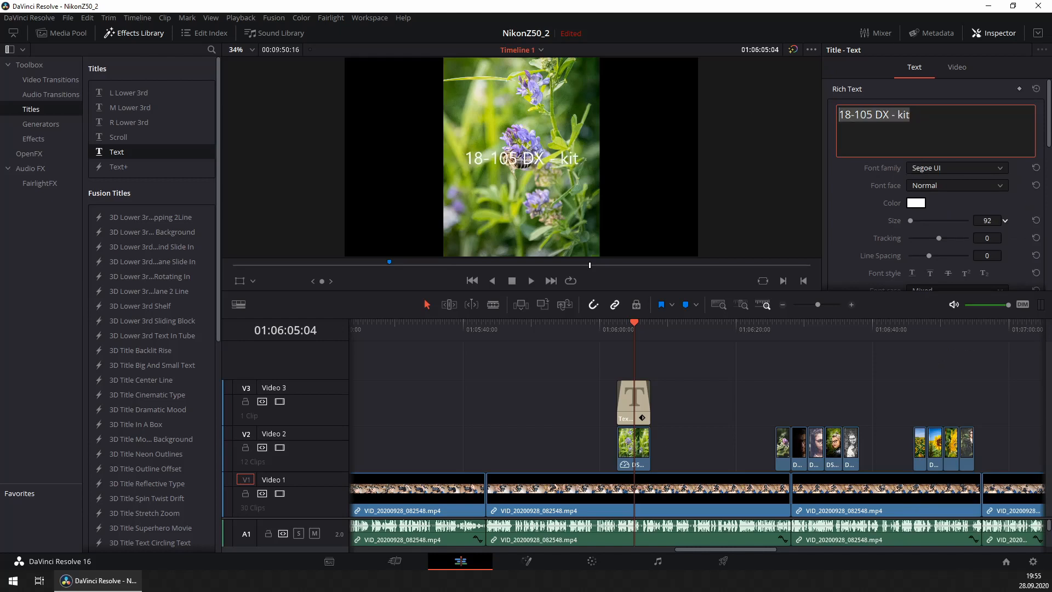
{"action": "left_click_drag", "start_coordinate": [987, 220], "coordinate": [990, 221]}
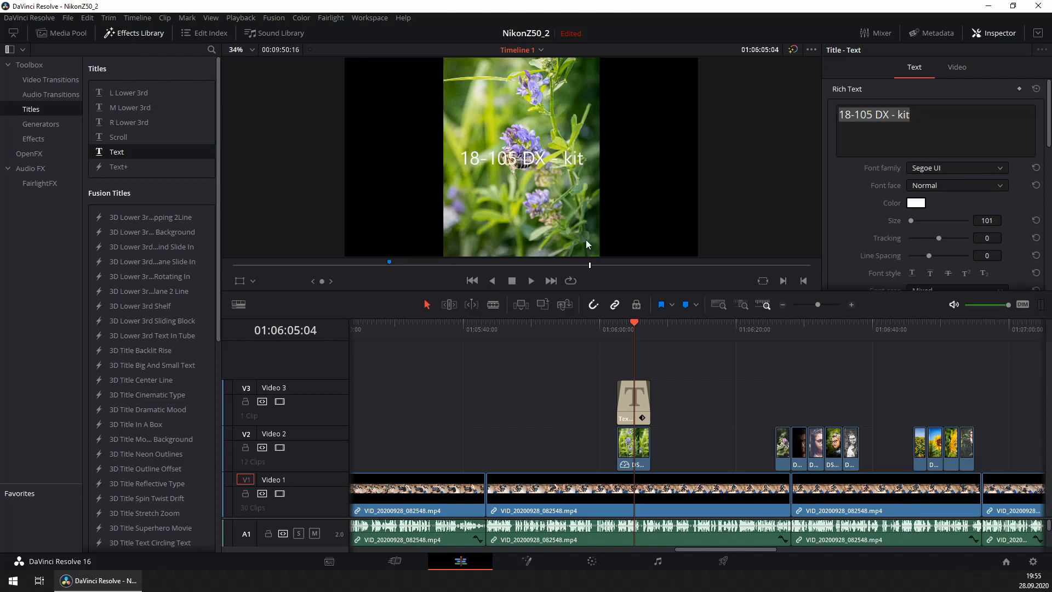
Move the "18-105 DX - kit" title to the lower-right corner of the frame with the on-screen Transform controls.
{"action": "left_click", "coordinate": [240, 281]}
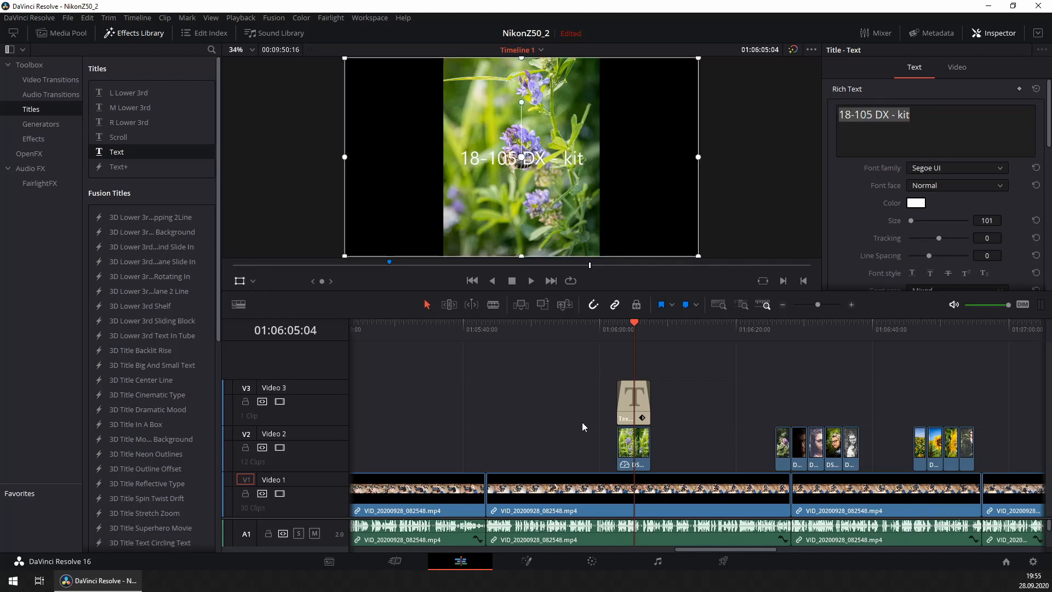
{"action": "left_click", "coordinate": [634, 411]}
{"action": "left_click_drag", "start_coordinate": [575, 156], "coordinate": [680, 227]}
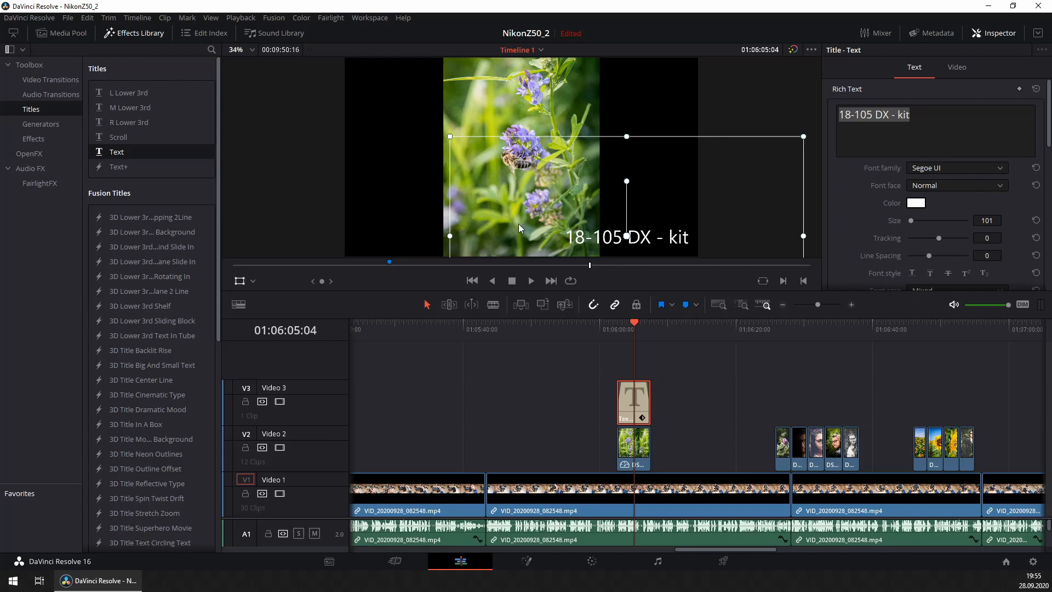
Undo the last title move, turn off the on-screen Transform controls and move the title text itself to the frame's lower-right area.
{"action": "key", "text": "ctrl+z"}
{"action": "left_click", "coordinate": [239, 282]}
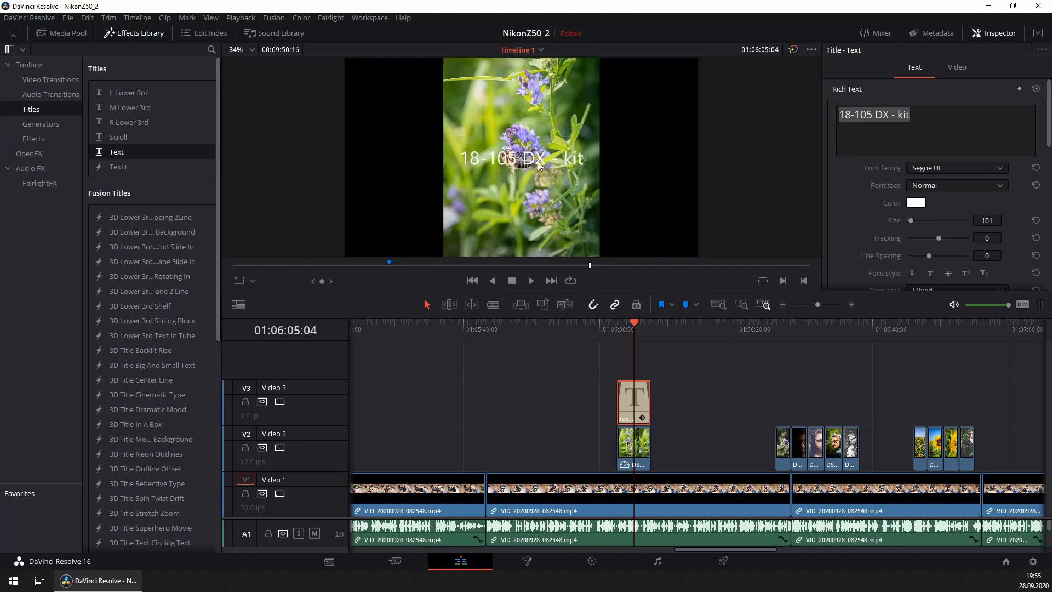
{"action": "left_click_drag", "start_coordinate": [496, 159], "coordinate": [590, 237]}
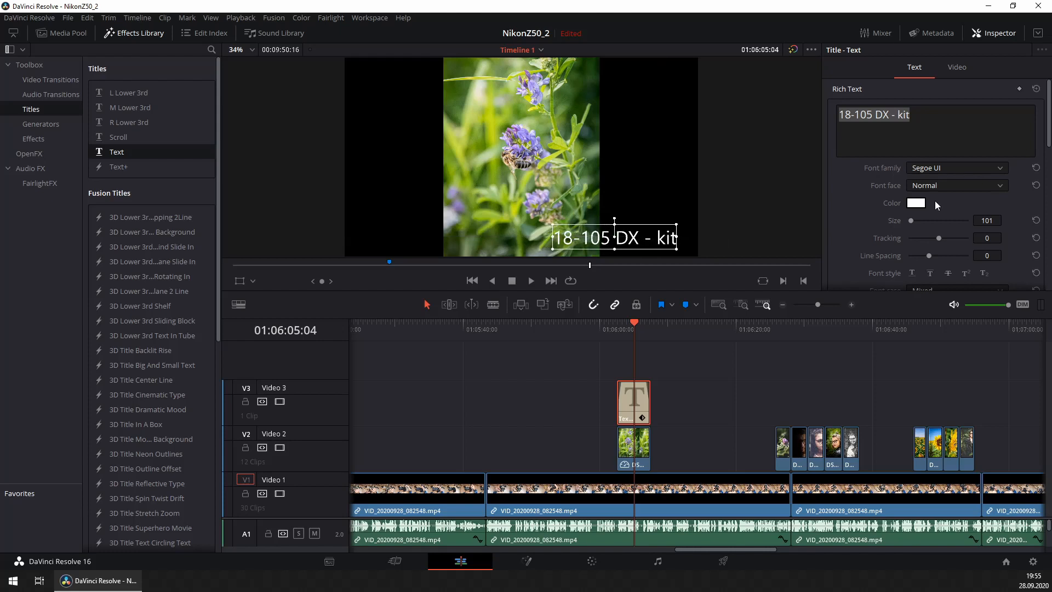
Set the lens title's size to 50 and move it toward the frame's lower-right corner.
{"action": "left_click_drag", "start_coordinate": [994, 220], "coordinate": [976, 221]}
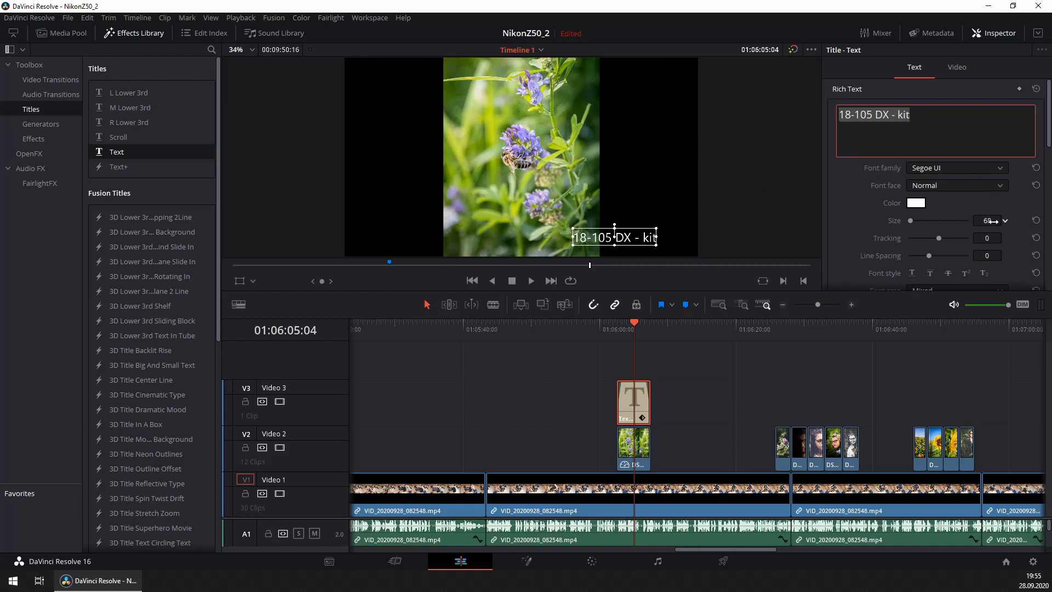
{"action": "double_click", "coordinate": [994, 221]}
{"action": "type", "text": "50"}
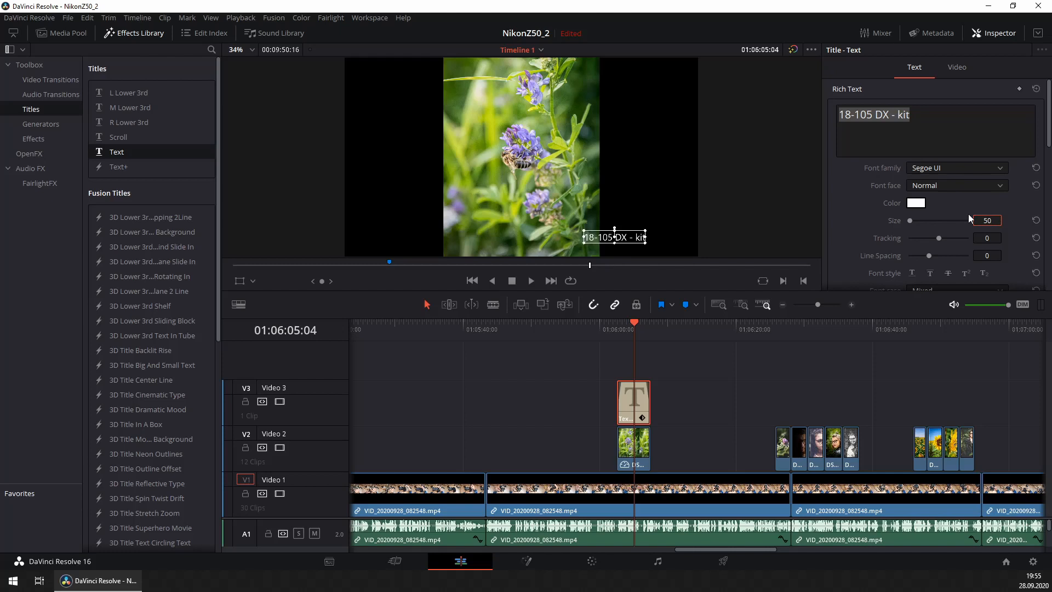
{"action": "key", "text": "Return"}
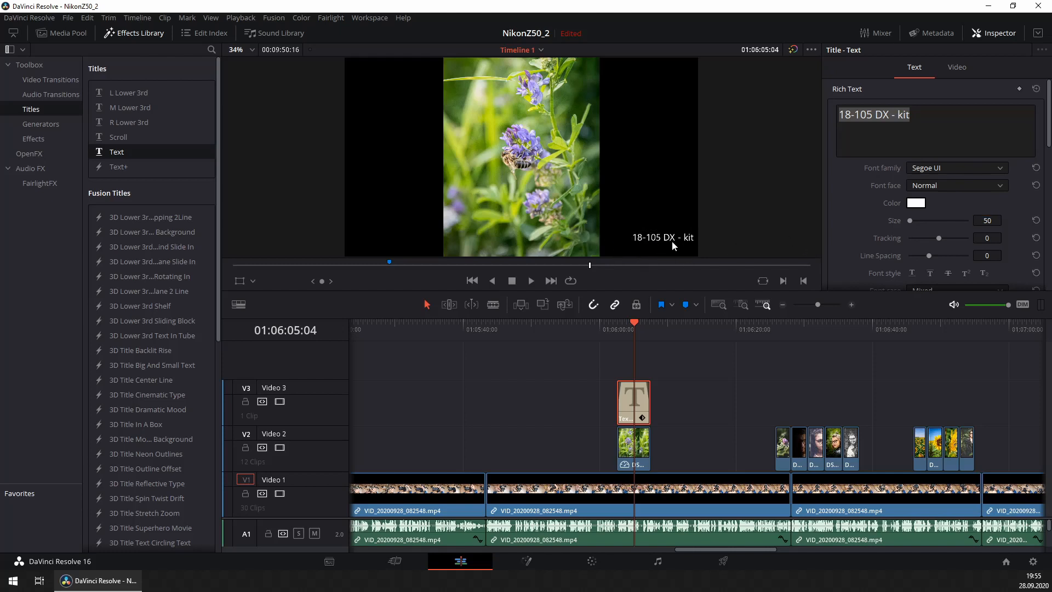
Change the title to "Nikkor 18-105 DX - kit" and realign it horizontally in the frame's lower-right area.
{"action": "left_click", "coordinate": [840, 115]}
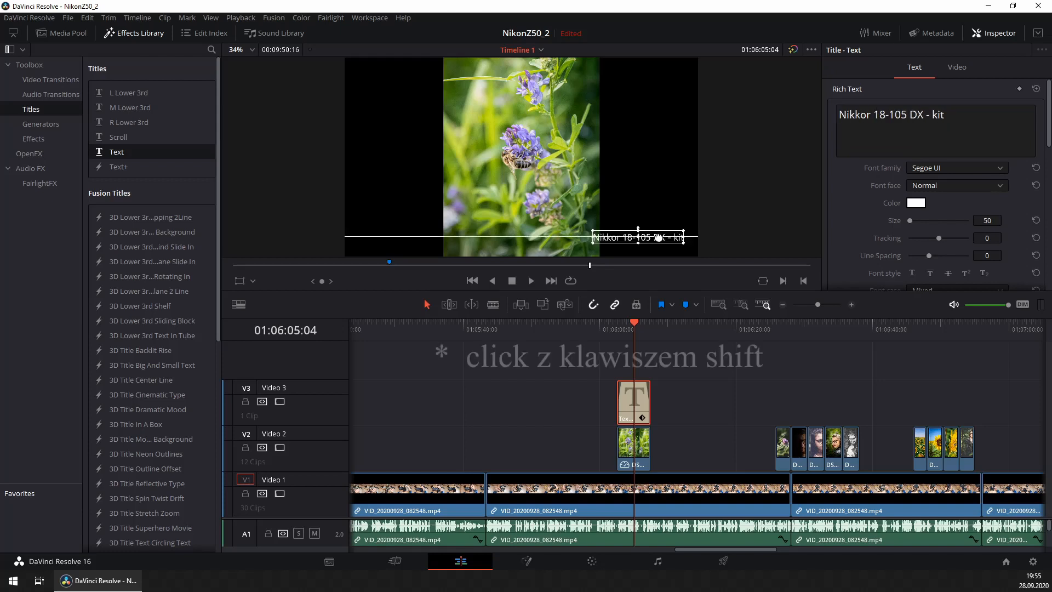
{"action": "left_click_drag", "start_coordinate": [661, 237], "coordinate": [662, 237]}
{"action": "left_click", "coordinate": [612, 385]}
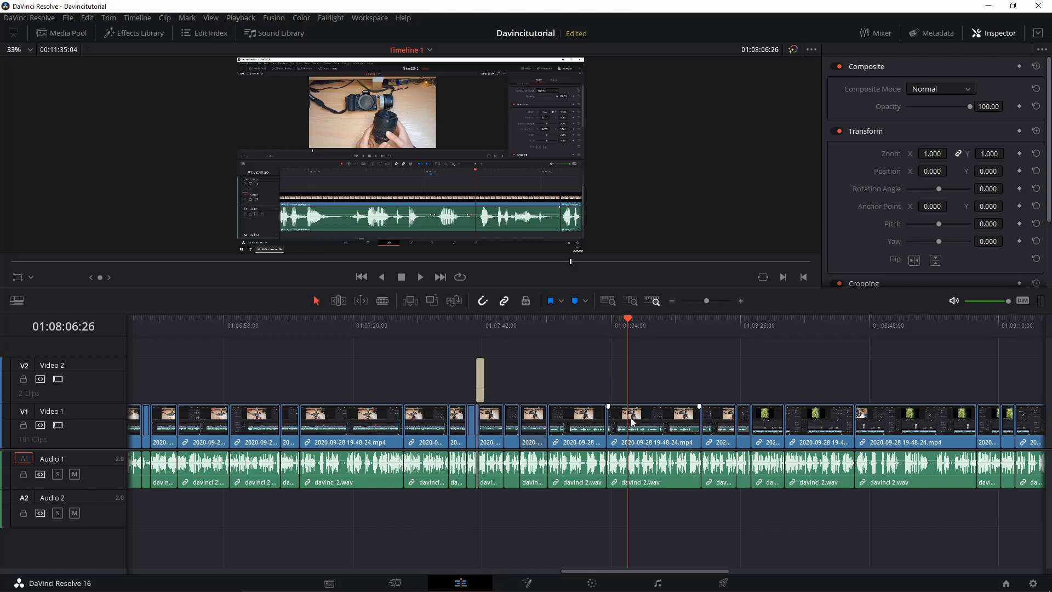
In the Davincitutorial project, preview the waveform clip and add Zoom and Position keyframes at 01:08:06:21.
{"action": "key", "text": "space"}
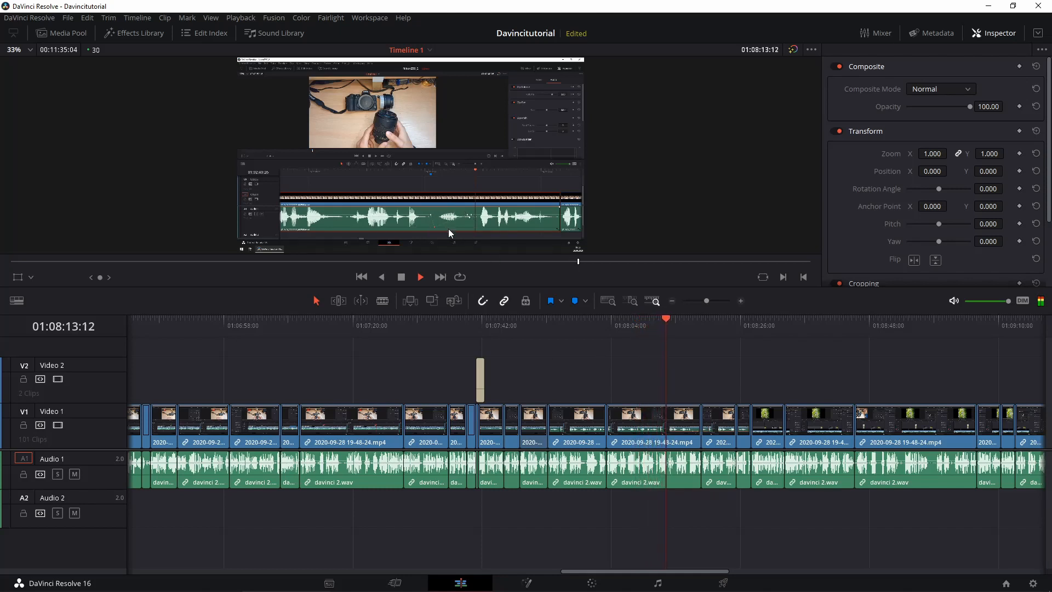
{"action": "key", "text": "space"}
{"action": "left_click_drag", "start_coordinate": [633, 324], "coordinate": [627, 324]}
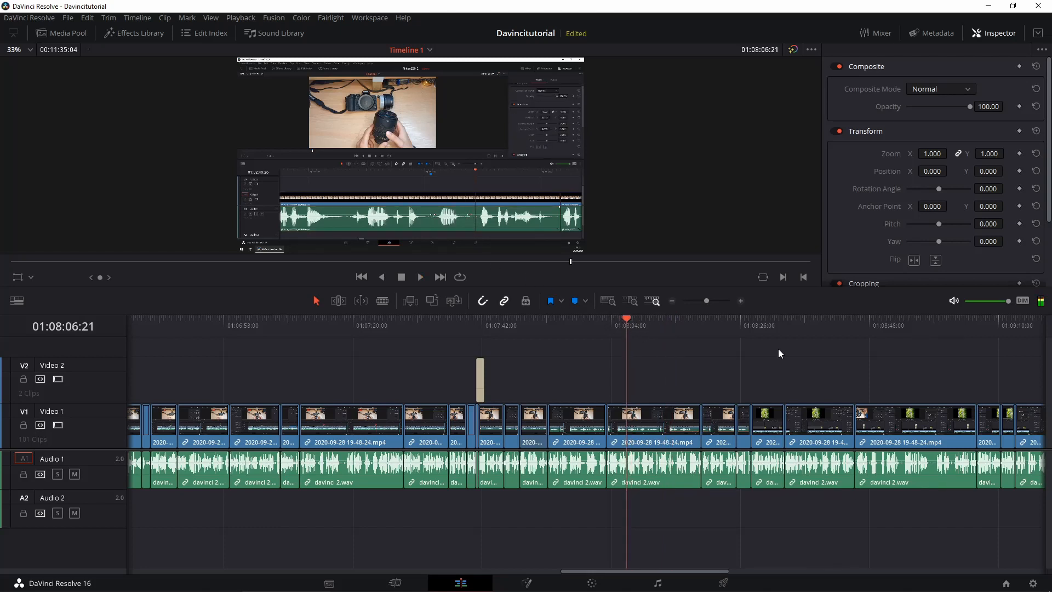
{"action": "left_click", "coordinate": [1019, 153]}
{"action": "left_click", "coordinate": [1019, 171]}
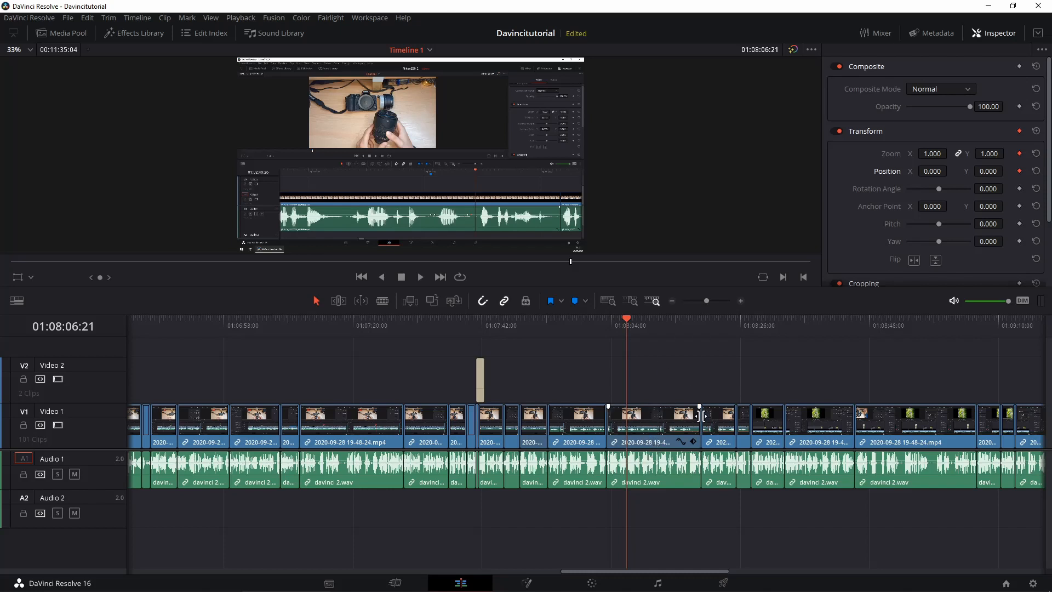
At 01:08:09:12, keyframe the clip's Zoom at 3.000 and Position at about X -646, Y 965 to enlarge the audio waveform.
{"action": "left_click", "coordinate": [644, 322]}
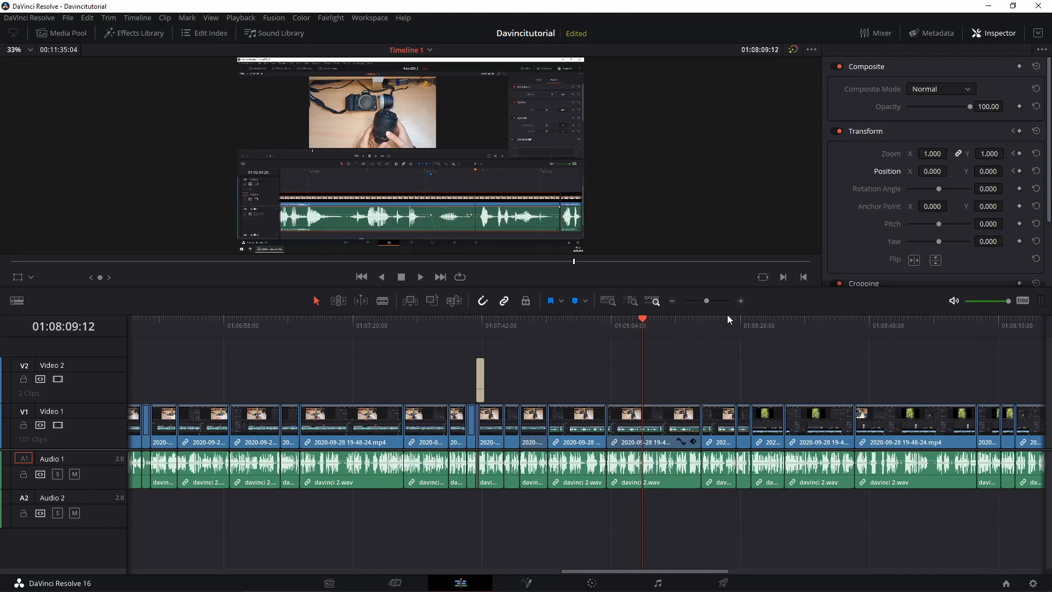
{"action": "left_click", "coordinate": [1020, 154]}
{"action": "left_click", "coordinate": [1021, 171]}
{"action": "left_click_drag", "start_coordinate": [933, 154], "coordinate": [1008, 154]}
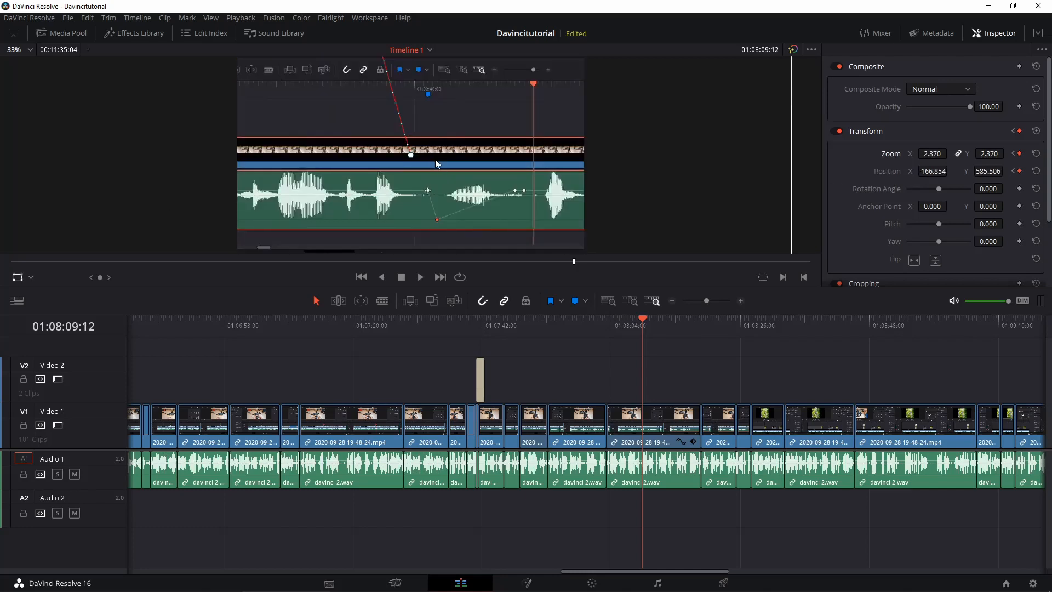
{"action": "left_click_drag", "start_coordinate": [438, 163], "coordinate": [383, 168]}
{"action": "left_click", "coordinate": [931, 153]}
{"action": "type", "text": "3"}
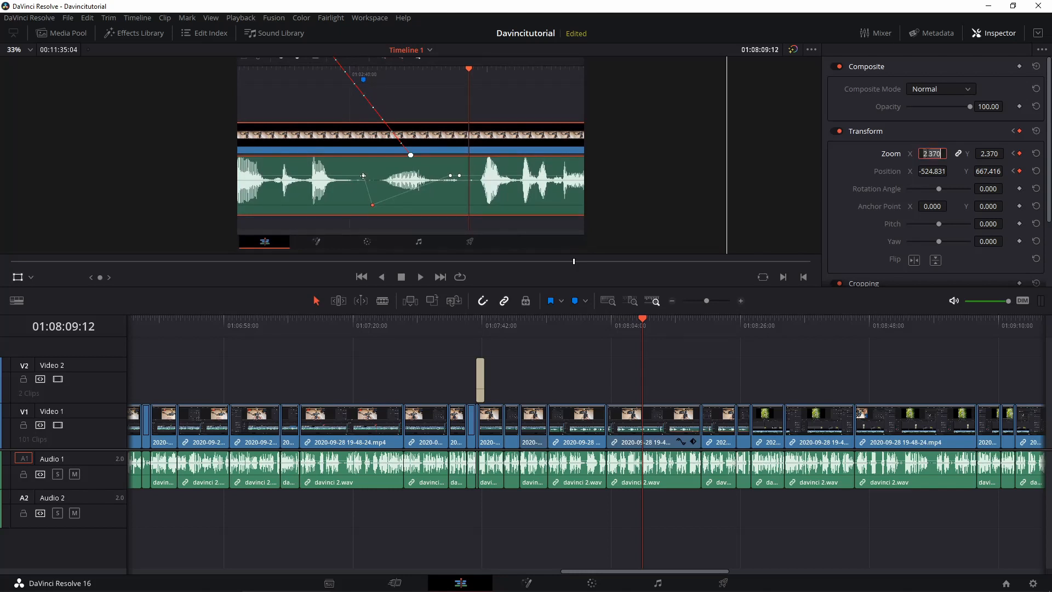
{"action": "key", "text": "Return"}
{"action": "left_click_drag", "start_coordinate": [452, 162], "coordinate": [431, 109]}
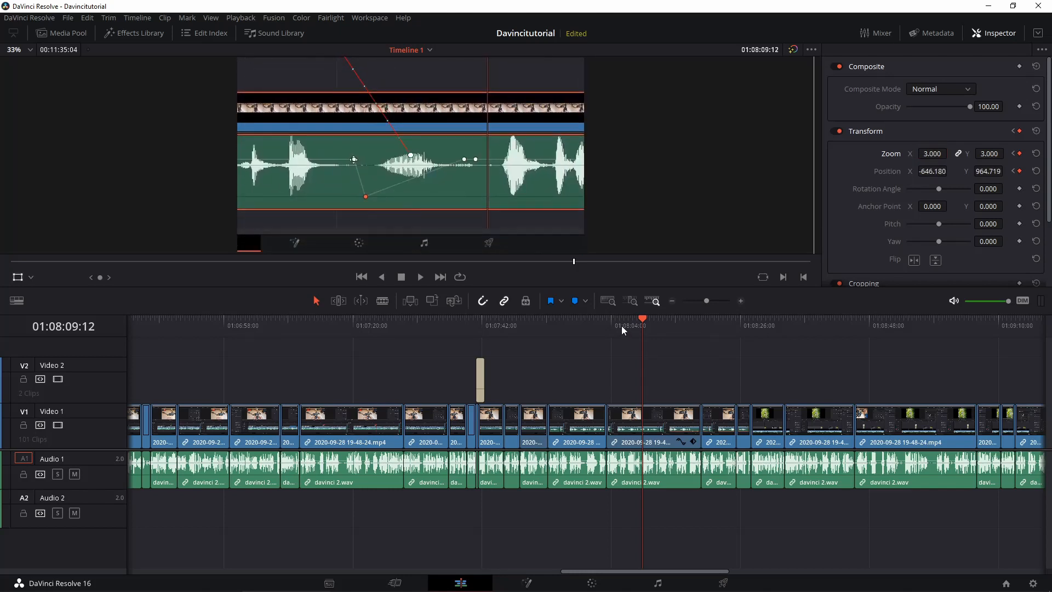
Play the keyframed zoom onto the waveform from 01:08:03:08.
{"action": "left_click_drag", "start_coordinate": [621, 326], "coordinate": [614, 325]}
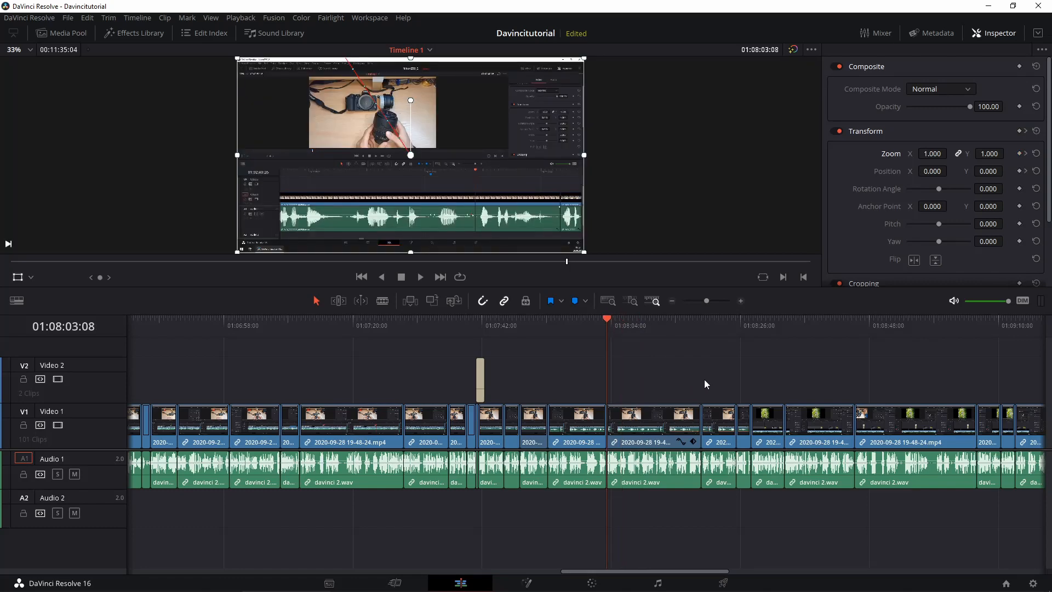
{"action": "key", "text": "space"}
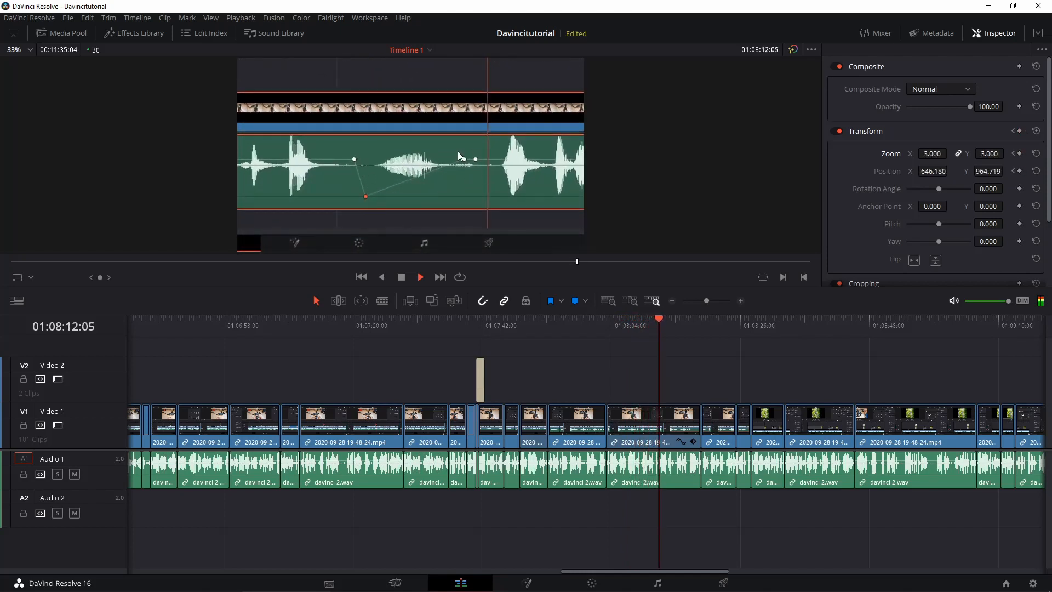
{"action": "left_click_drag", "start_coordinate": [464, 159], "coordinate": [458, 196]}
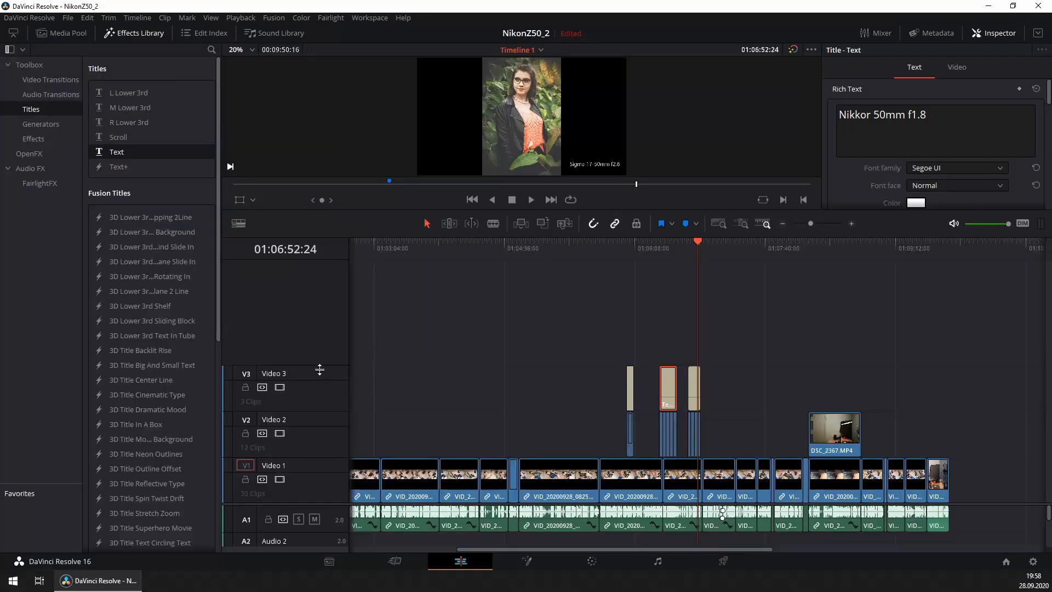
Reduce the height of the Video 3 track in the NikonZ50_2 timeline.
{"action": "left_click_drag", "start_coordinate": [322, 357], "coordinate": [323, 382]}
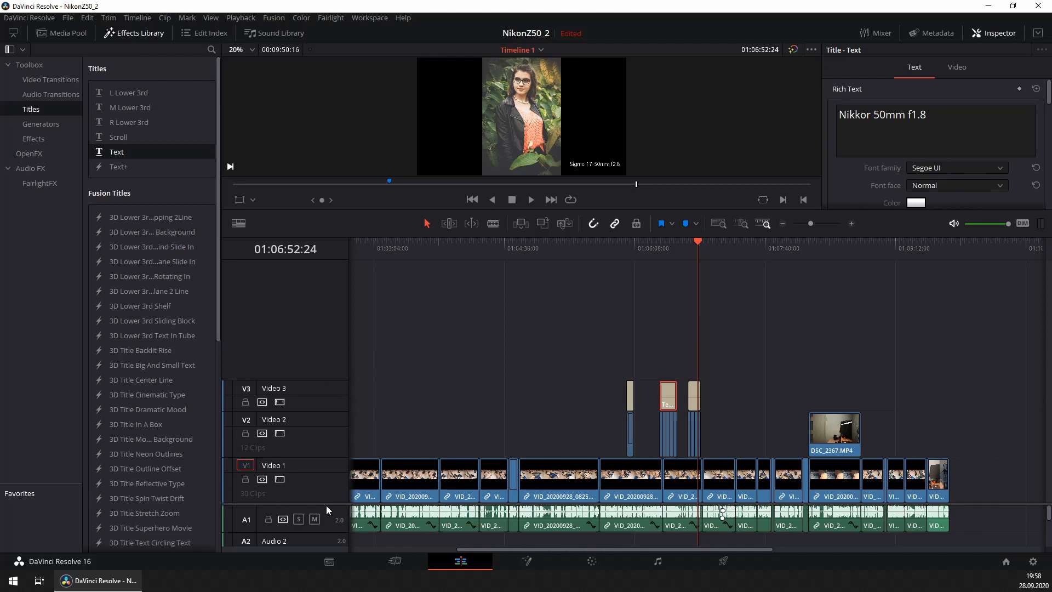
{"action": "scroll", "coordinate": [379, 433], "scroll_direction": "down", "scroll_amount": 4}
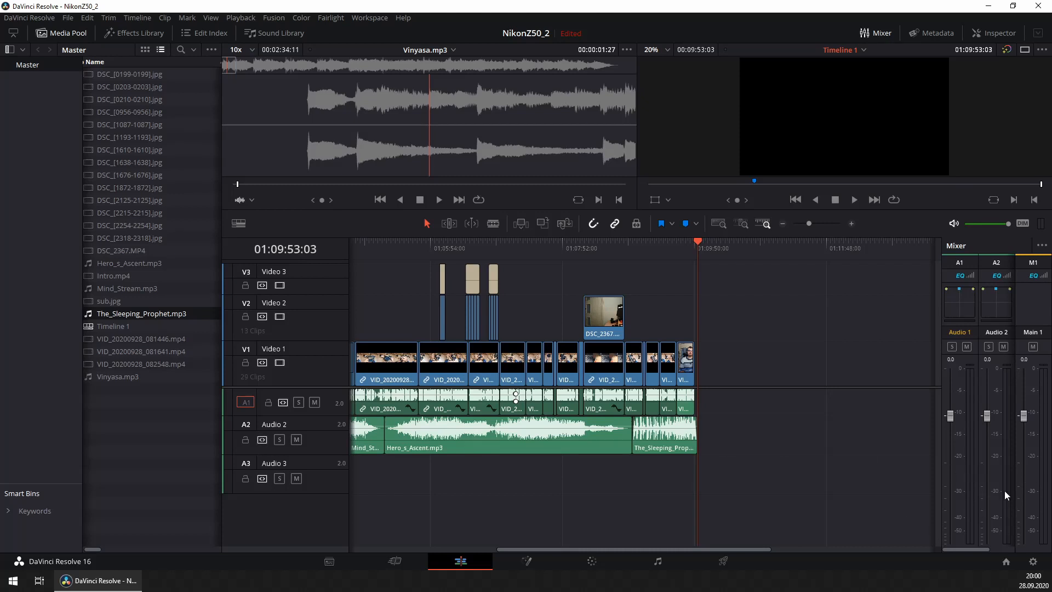
Lower the Audio 2 music track's mixer level to about -24 dB.
{"action": "left_click_drag", "start_coordinate": [987, 415], "coordinate": [990, 492]}
{"action": "left_click_drag", "start_coordinate": [991, 498], "coordinate": [991, 491]}
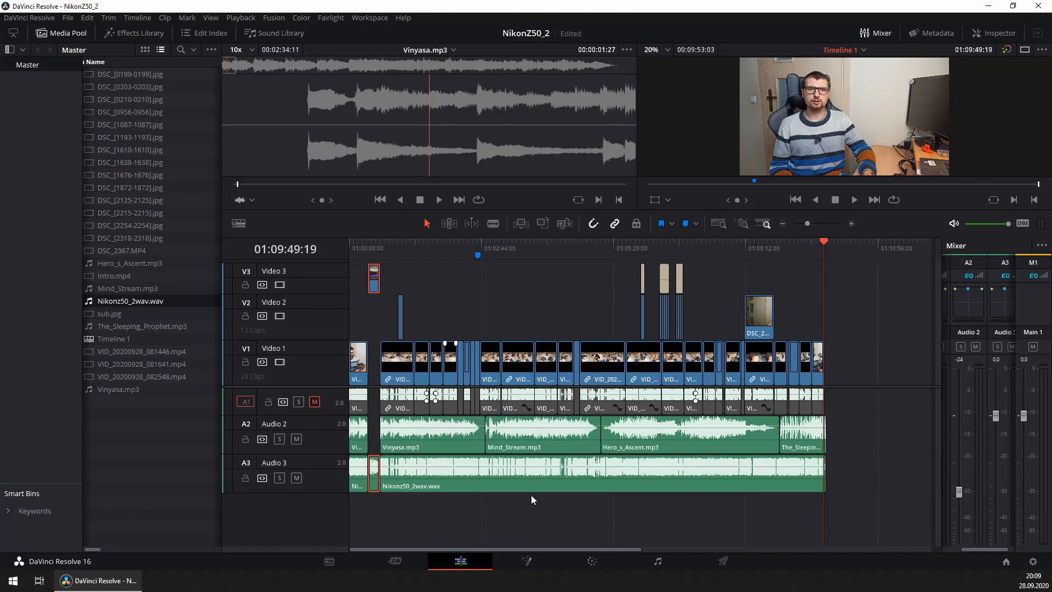
Open the Deliver page, choose the YouTube 1080p render preset and review its resolution, format and codec settings.
{"action": "left_click", "coordinate": [716, 567]}
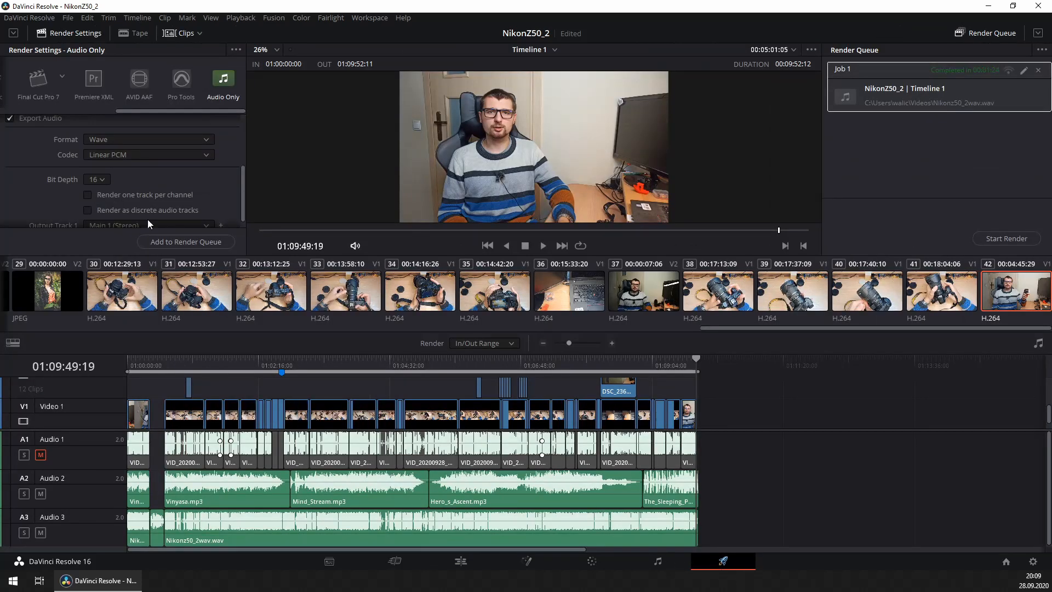
{"action": "left_click_drag", "start_coordinate": [147, 112], "coordinate": [2, 118]}
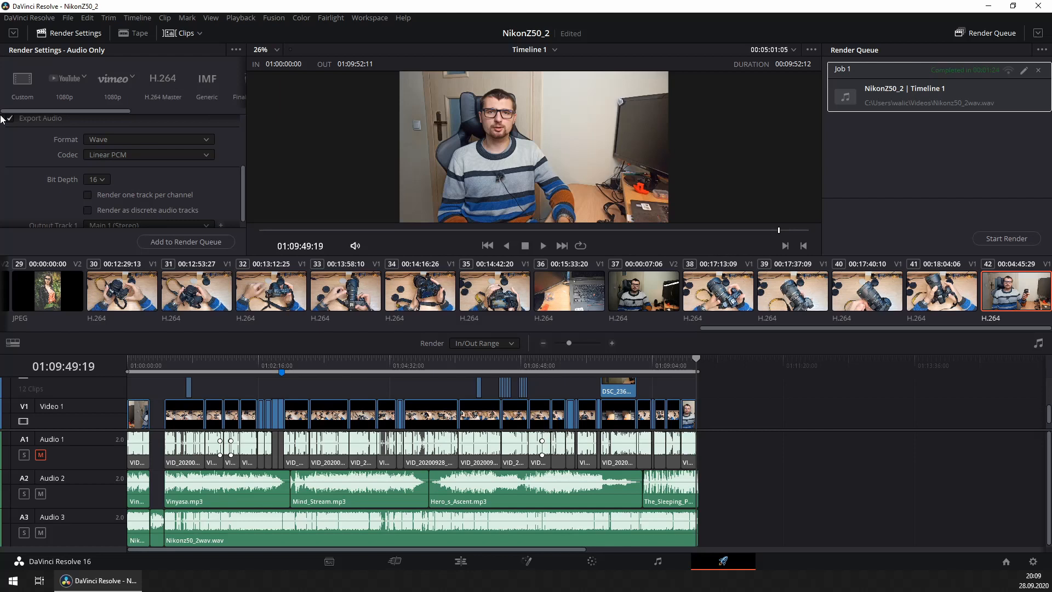
{"action": "left_click", "coordinate": [61, 85]}
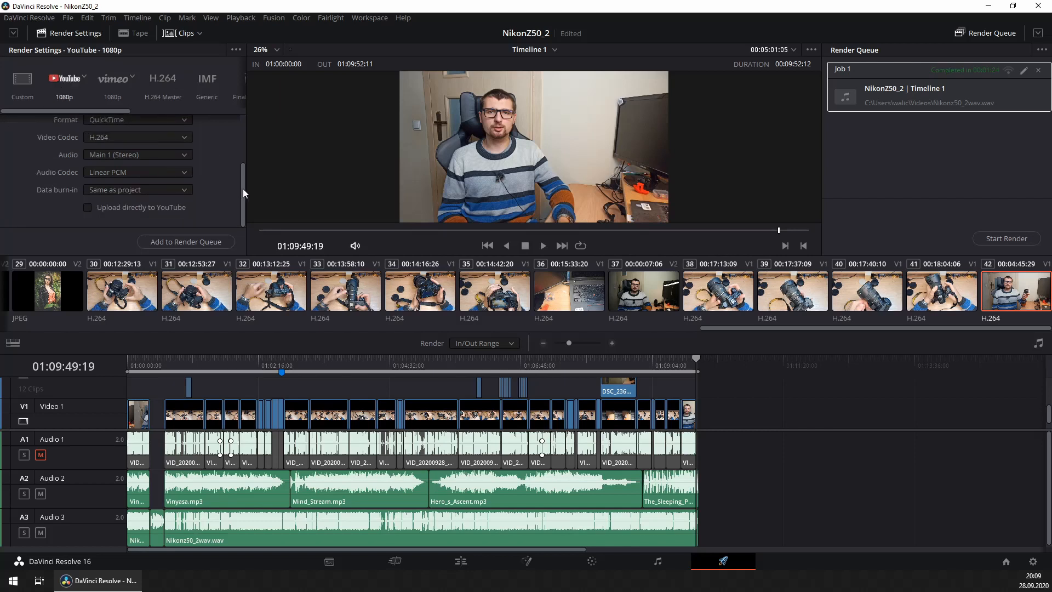
{"action": "left_click_drag", "start_coordinate": [244, 193], "coordinate": [249, 143]}
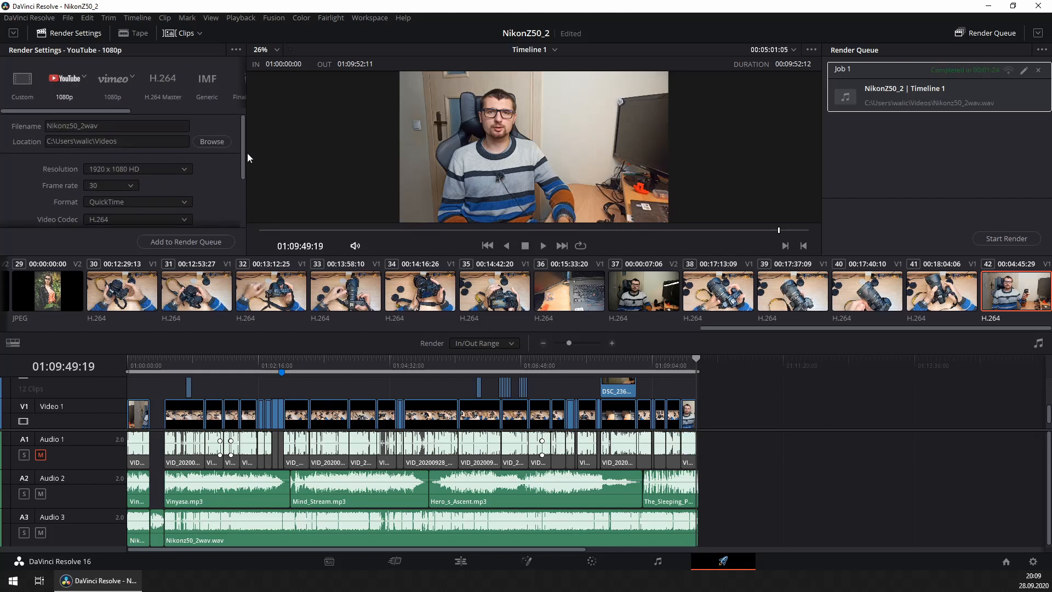
{"action": "scroll", "coordinate": [237, 186], "scroll_direction": "down", "scroll_amount": 3}
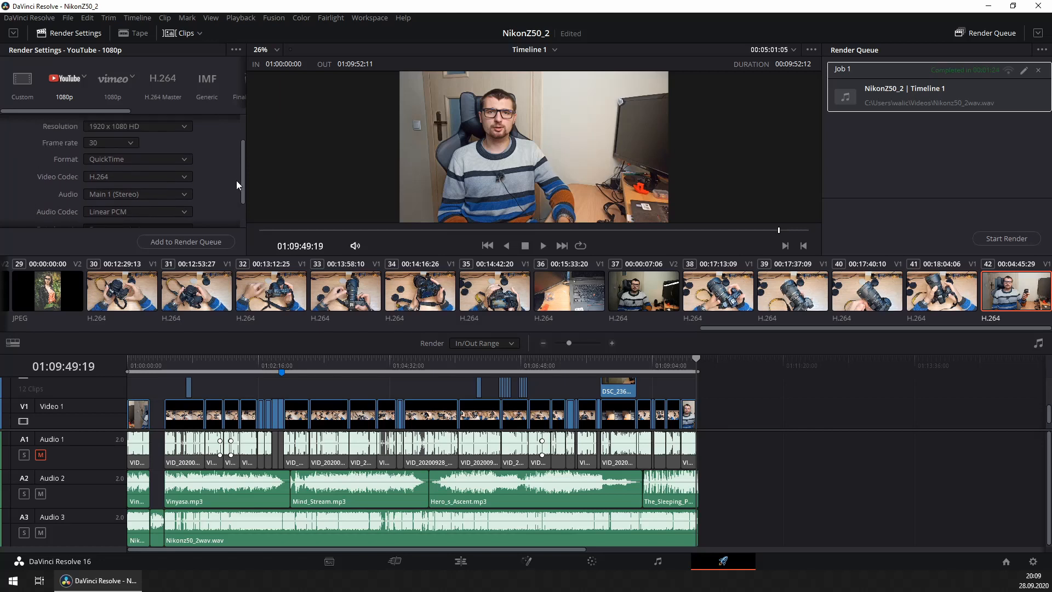
{"action": "scroll", "coordinate": [209, 160], "scroll_direction": "up", "scroll_amount": 1}
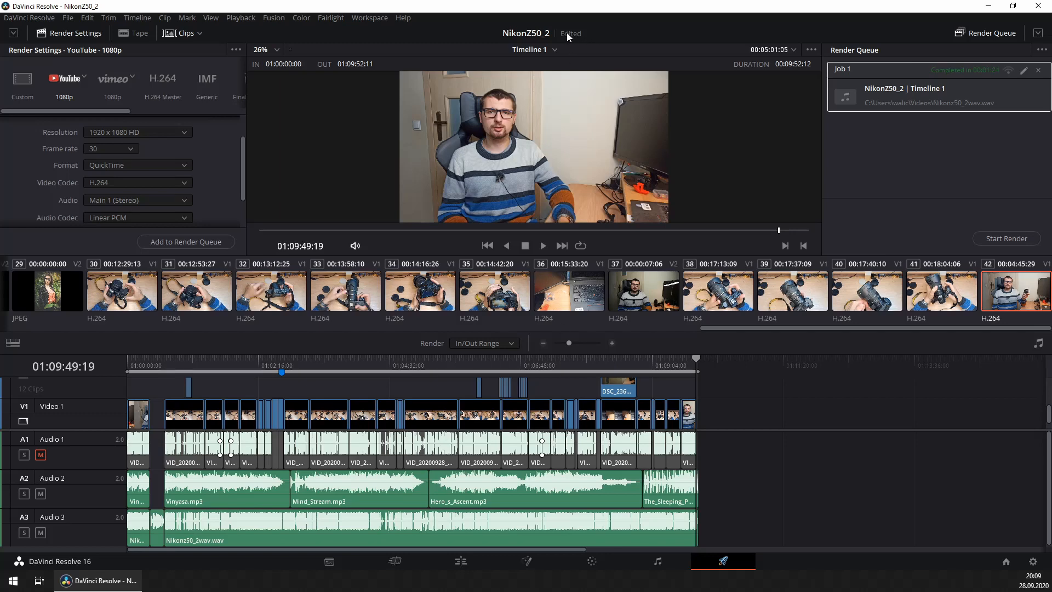
Save the project and remove the finished Nikonz50_2wav audio job from the render queue.
{"action": "key", "text": "ctrl+s"}
{"action": "scroll", "coordinate": [774, 489], "scroll_direction": "up", "scroll_amount": 6}
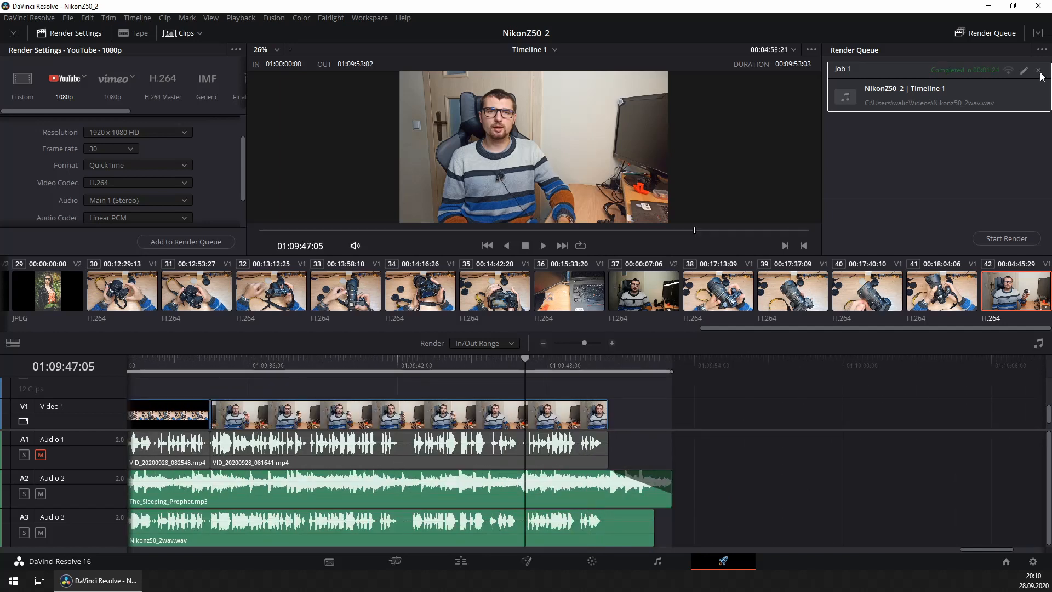
{"action": "left_click", "coordinate": [1039, 72]}
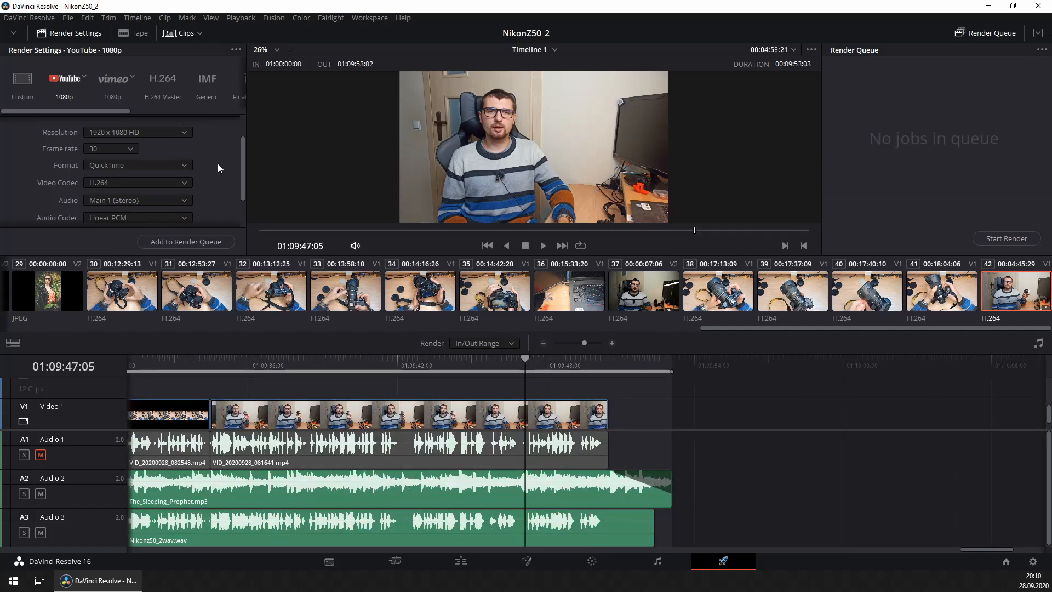
Queue the YouTube render with the filename Nikonz50_2_Video and start rendering it.
{"action": "scroll", "coordinate": [218, 164], "scroll_direction": "up", "scroll_amount": 2}
{"action": "left_click", "coordinate": [85, 125]}
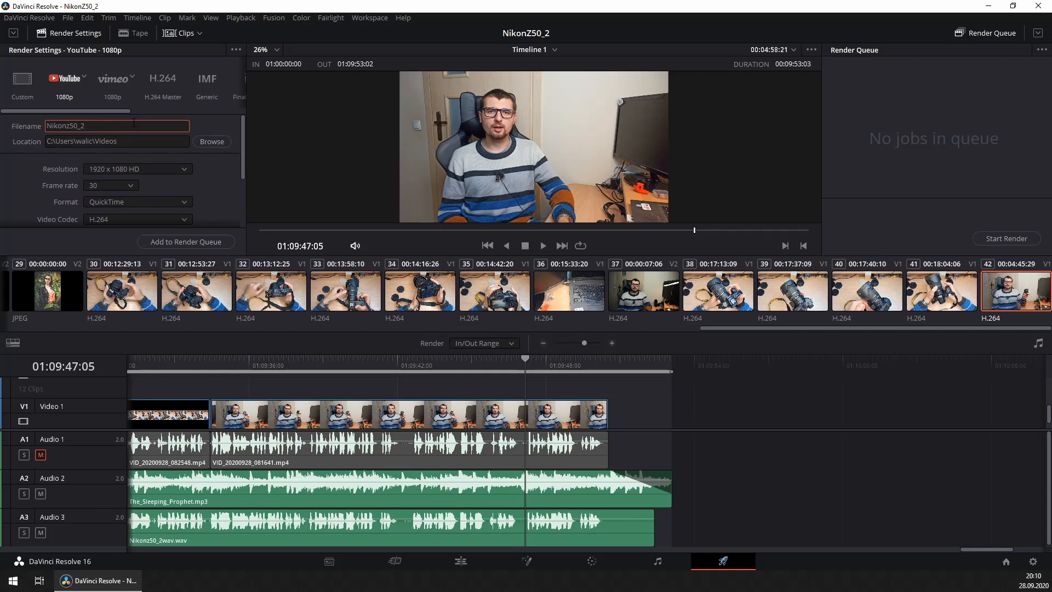
{"action": "type", "text": "eo"}
{"action": "left_click", "coordinate": [185, 242]}
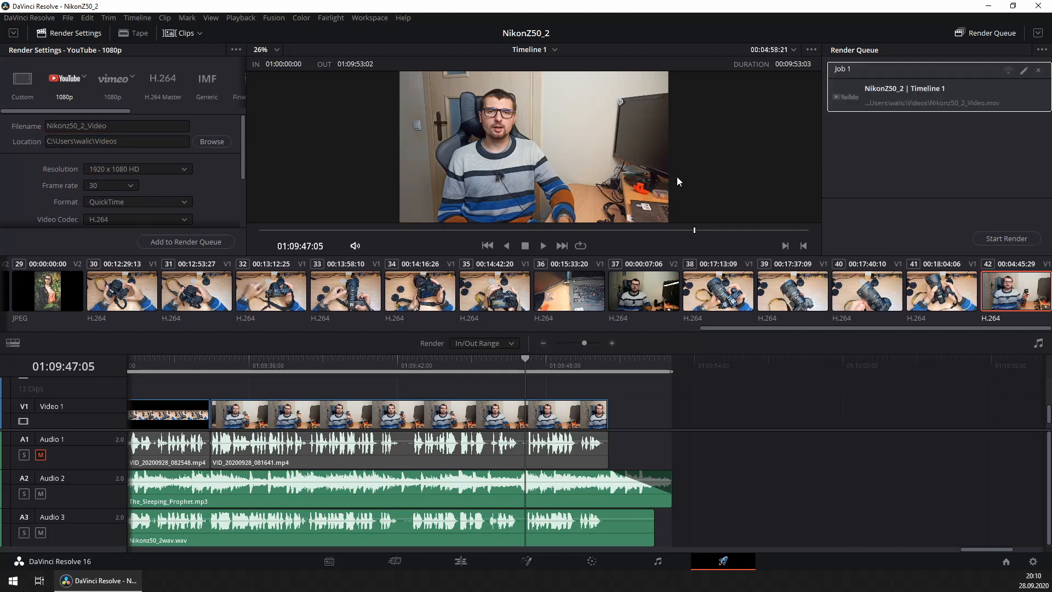
{"action": "left_click", "coordinate": [985, 238]}
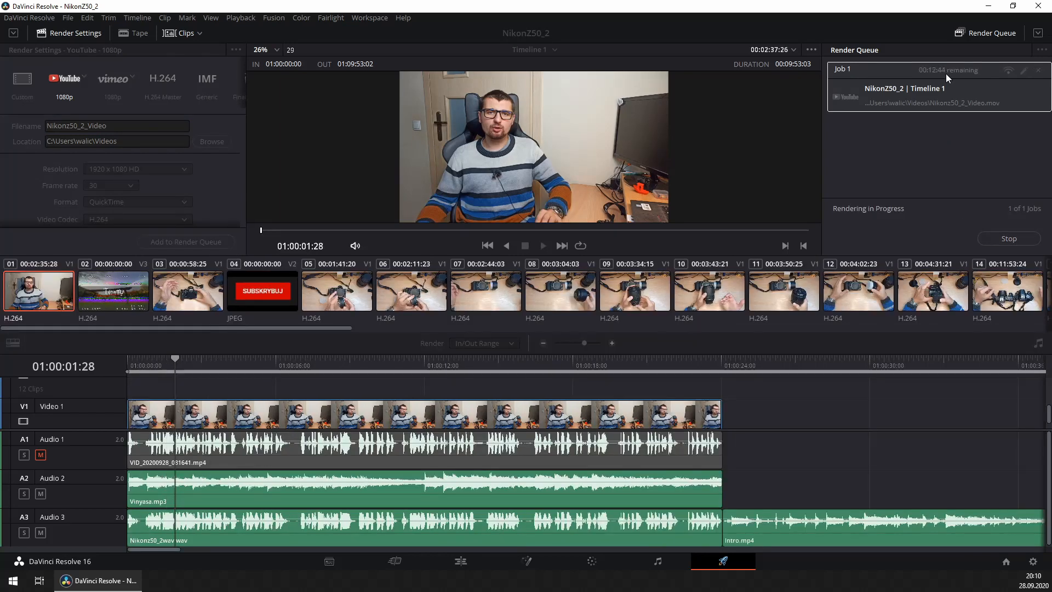